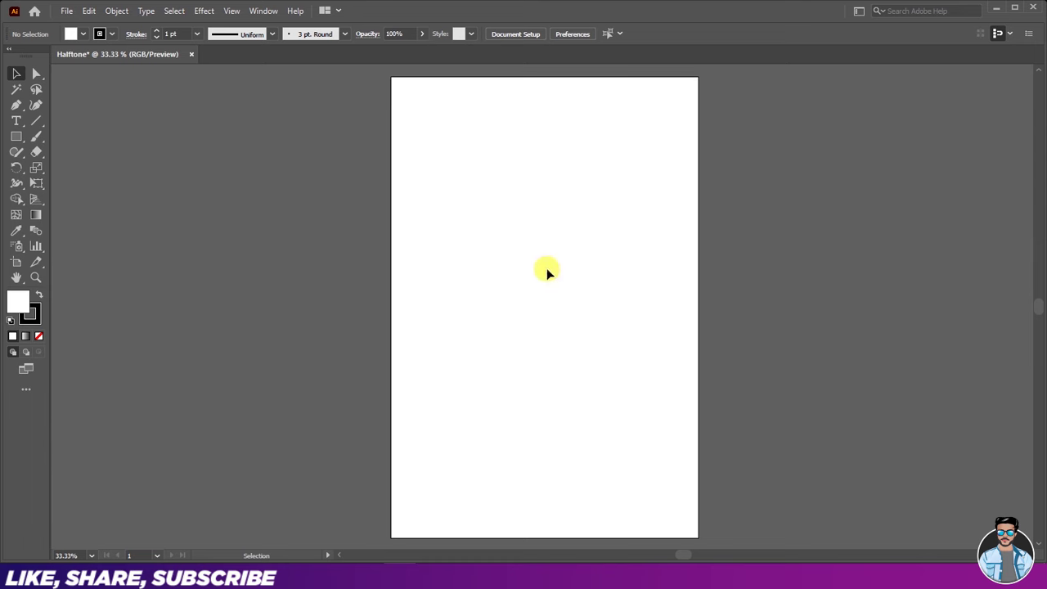
Step: Choose the portrait photo in the Desktop's Vector Halftone Photo Effect folder for placing
click(74, 17)
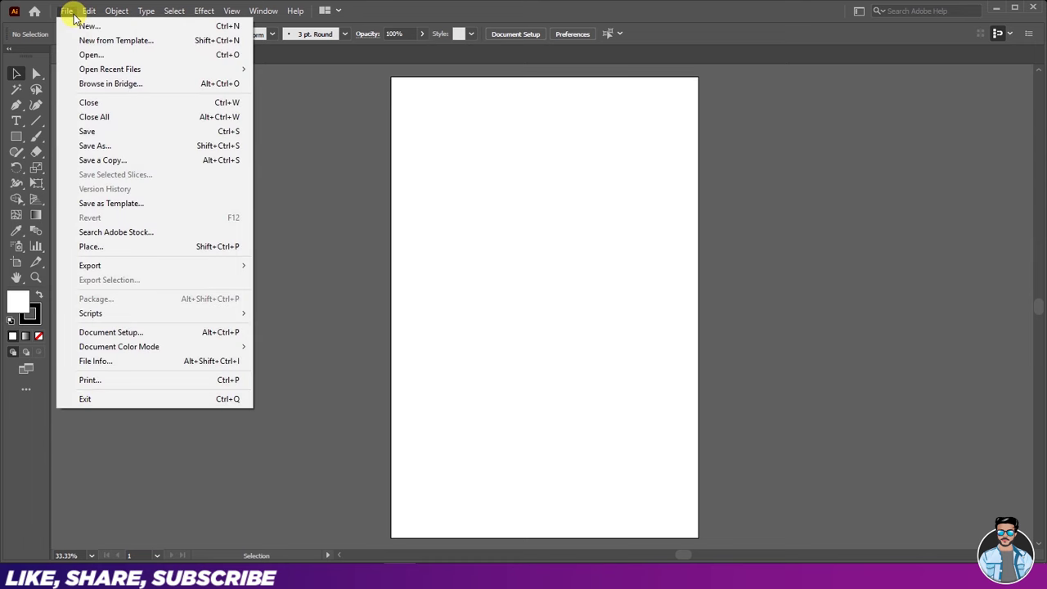
click(103, 249)
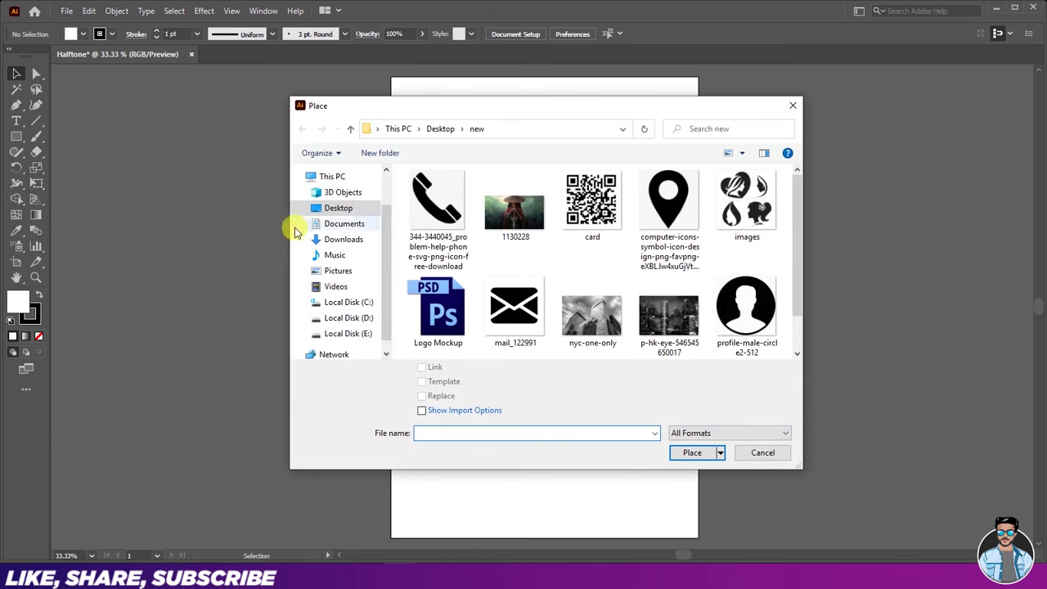
click(323, 211)
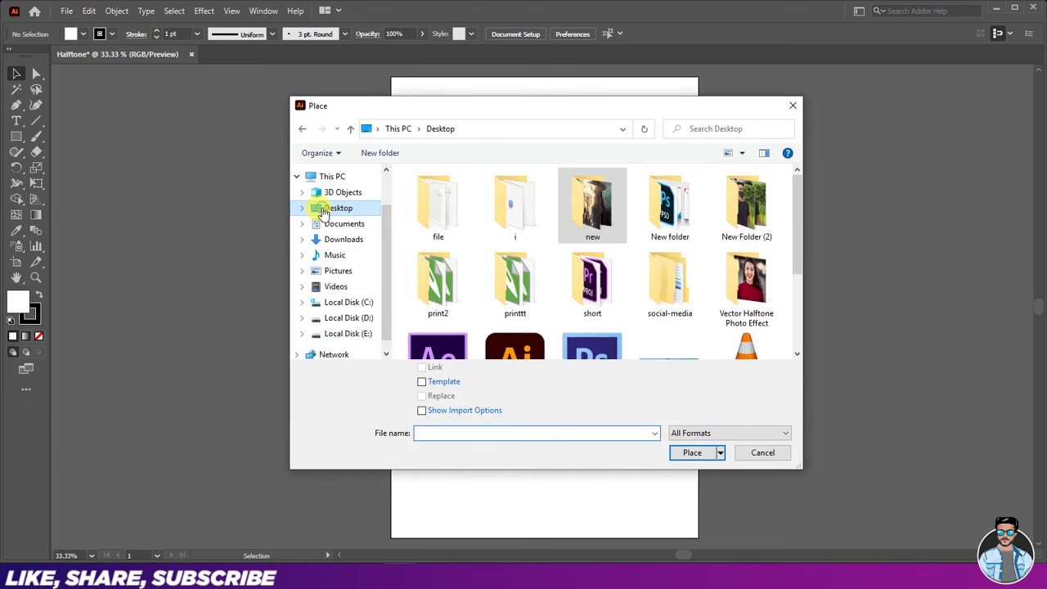
double_click(739, 288)
click(456, 193)
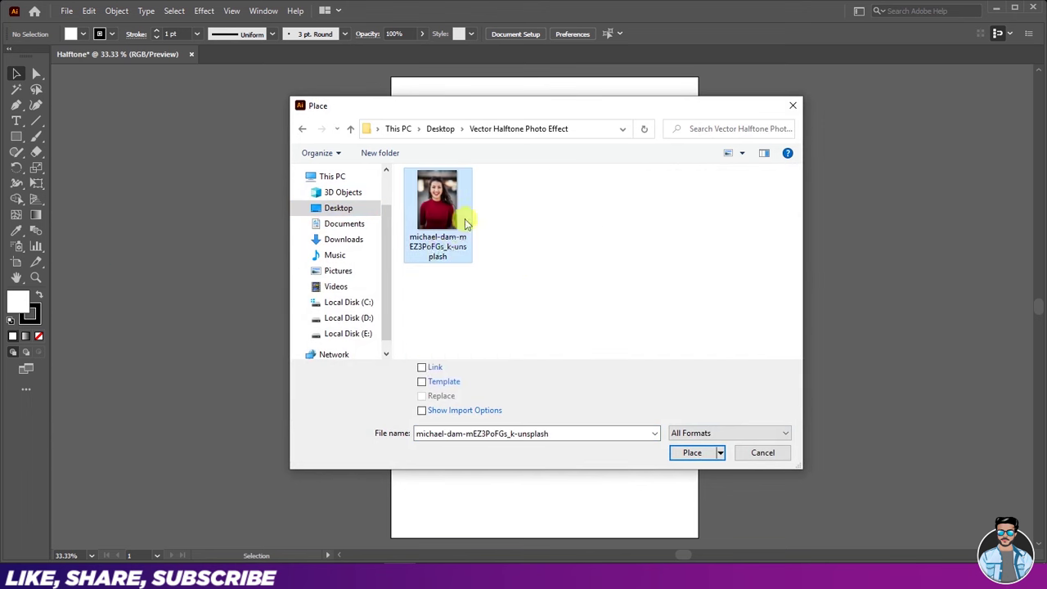
Step: Place the photo stretched across the whole artboard and reselect it
click(692, 455)
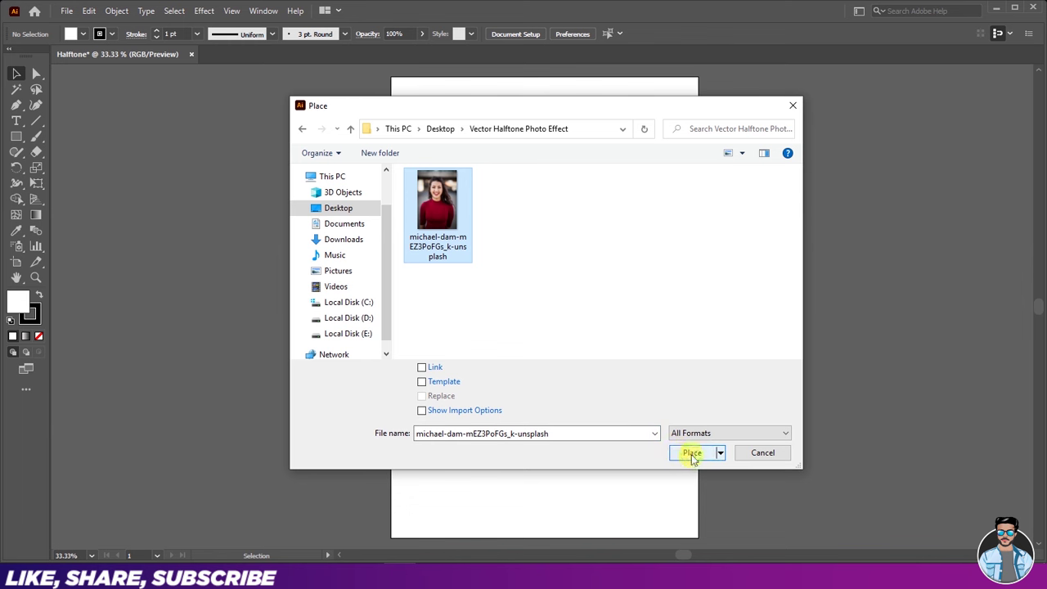
click(692, 454)
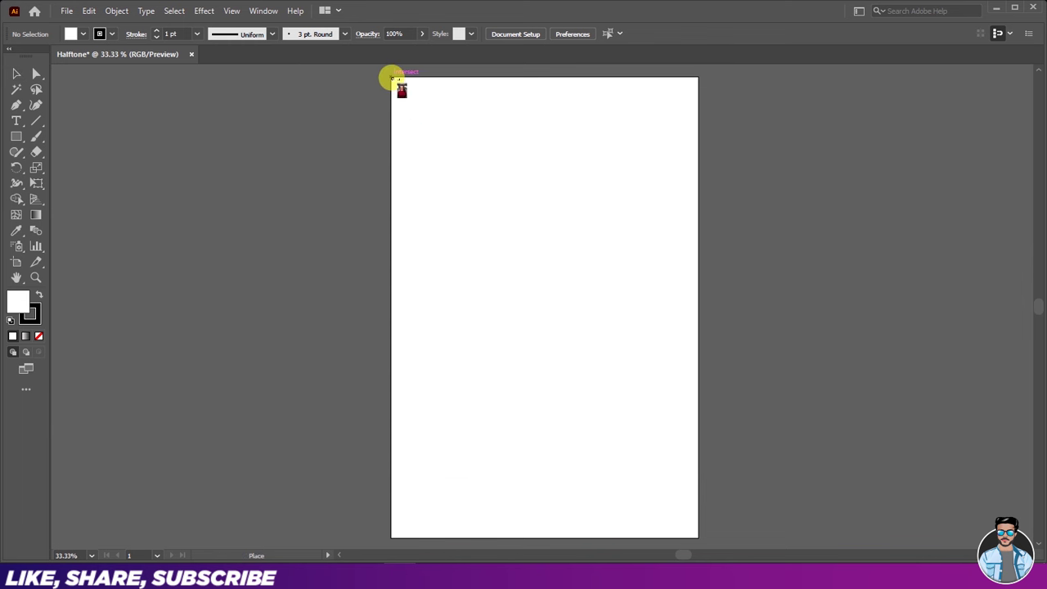
drag(392, 77, 696, 541)
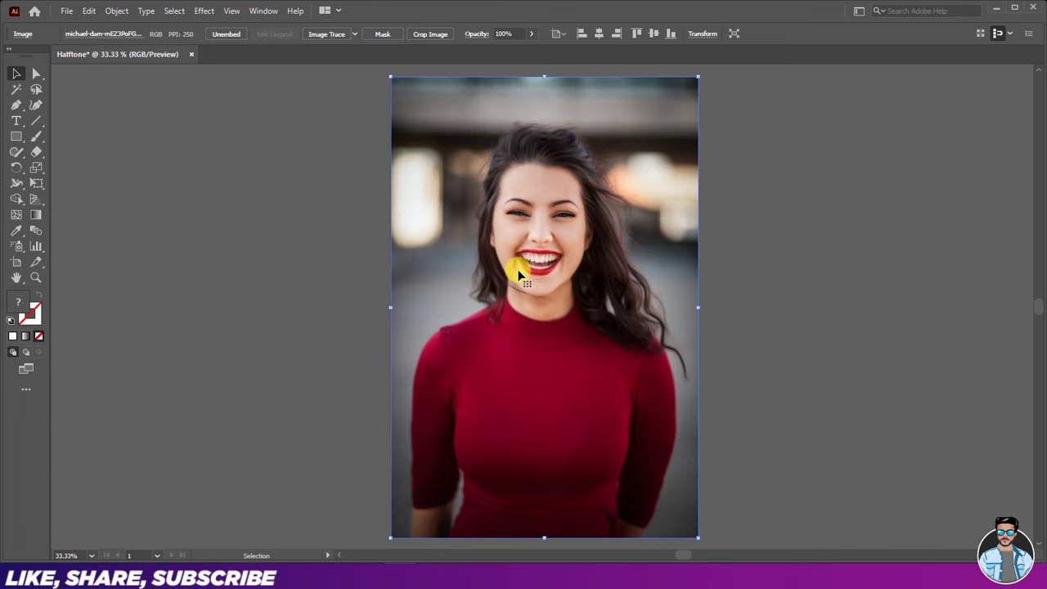
click(324, 191)
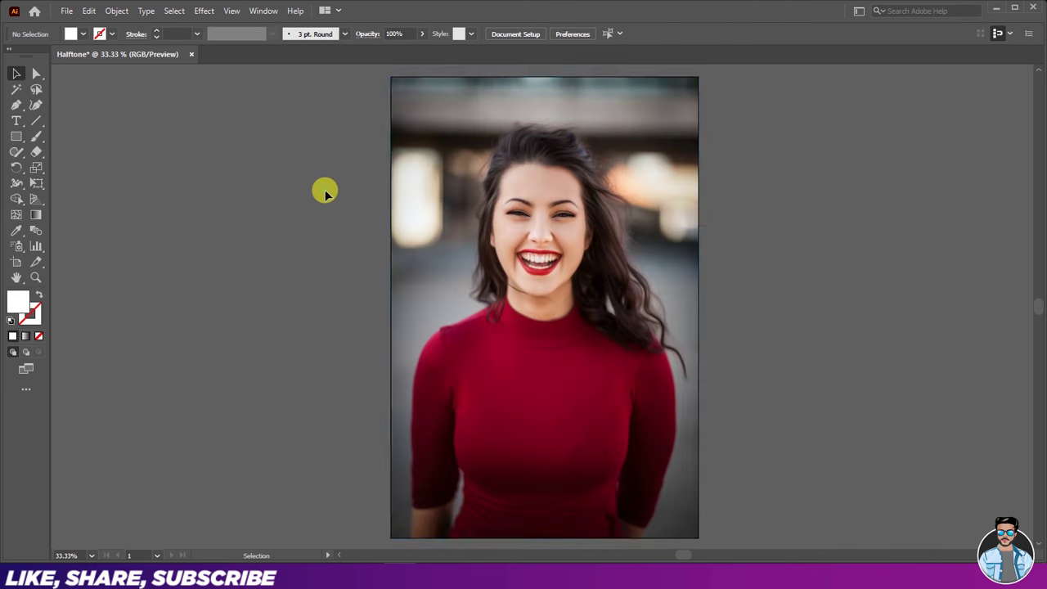
click(547, 232)
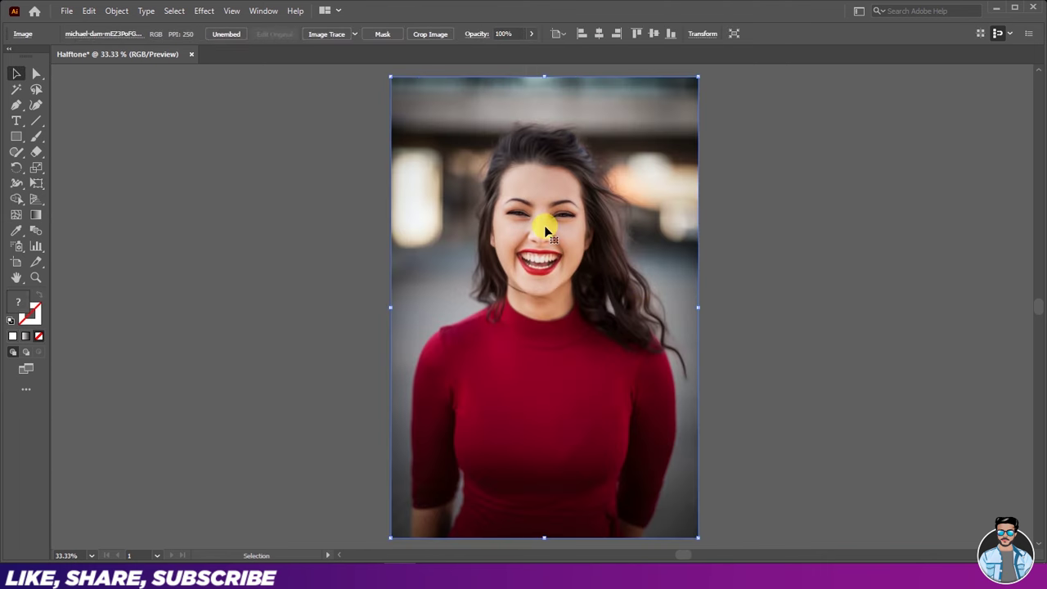
Step: Open the Effect Gallery on the photo, zoom the preview out to the whole photo, and choose Neon Glow
click(203, 11)
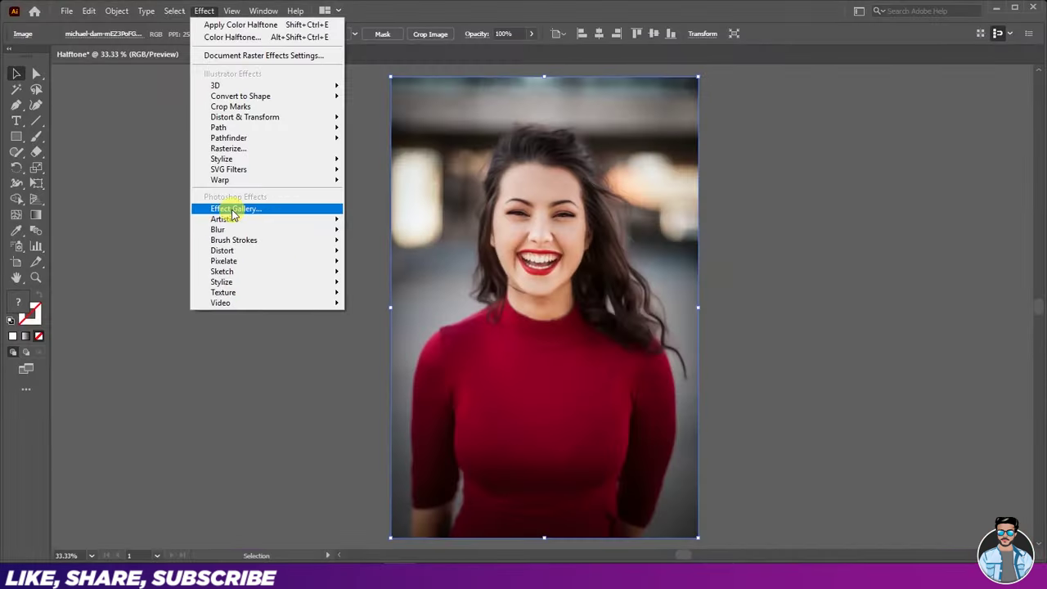
click(253, 206)
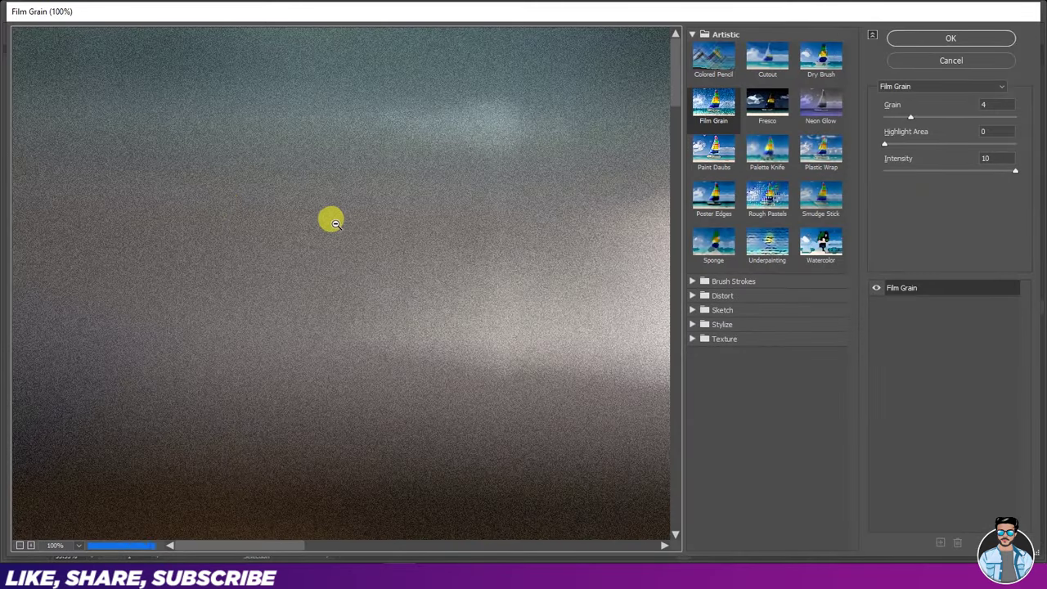
alt+click(331, 220)
alt+click(331, 219)
alt+click(334, 221)
alt+click(335, 224)
alt+click(335, 223)
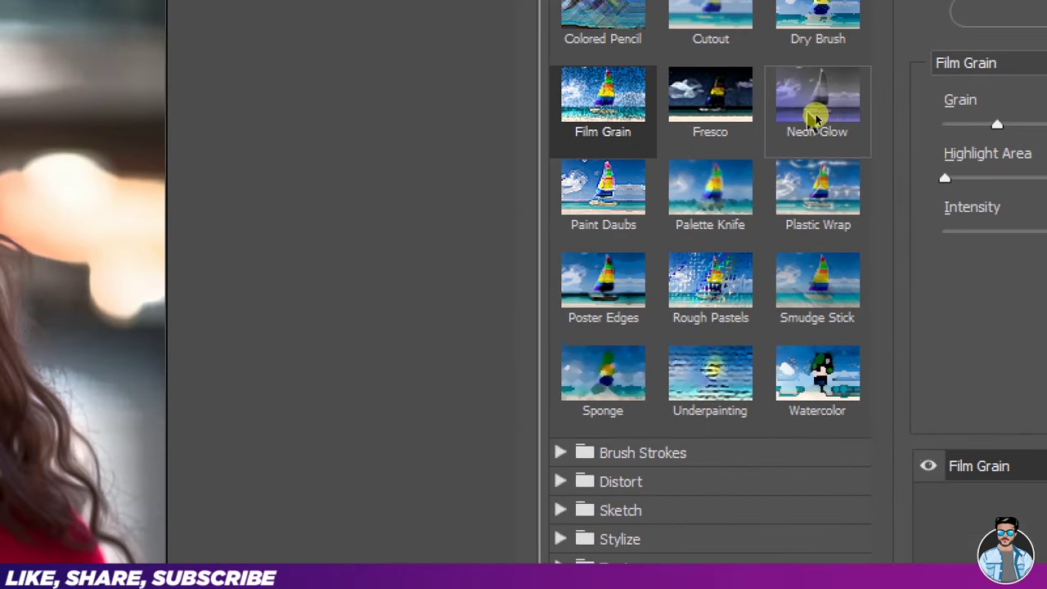
click(823, 111)
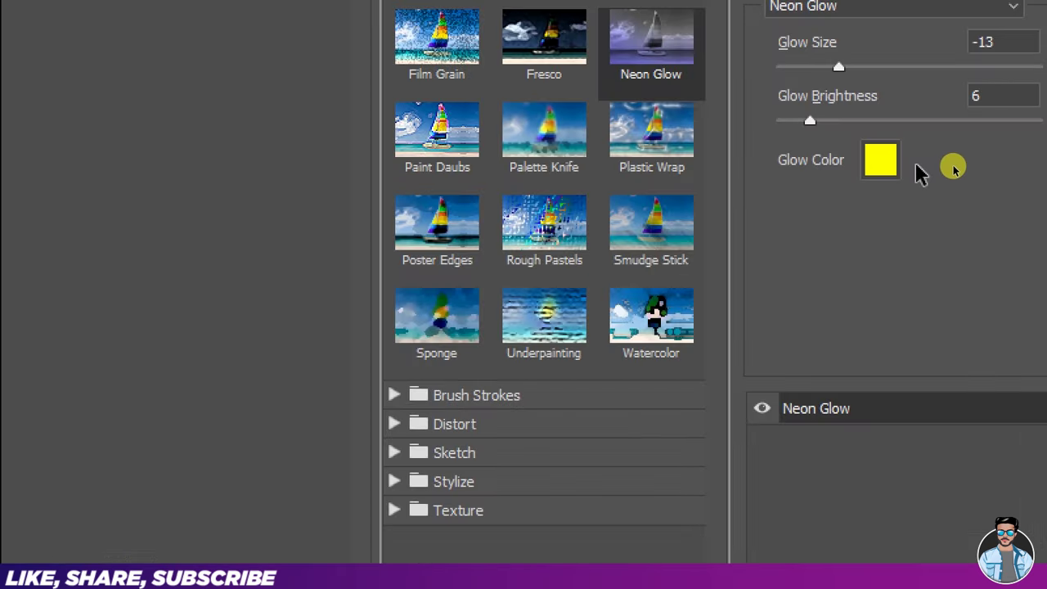
Step: Change the Neon Glow colour from yellow to near-white #F9F9F9
click(880, 162)
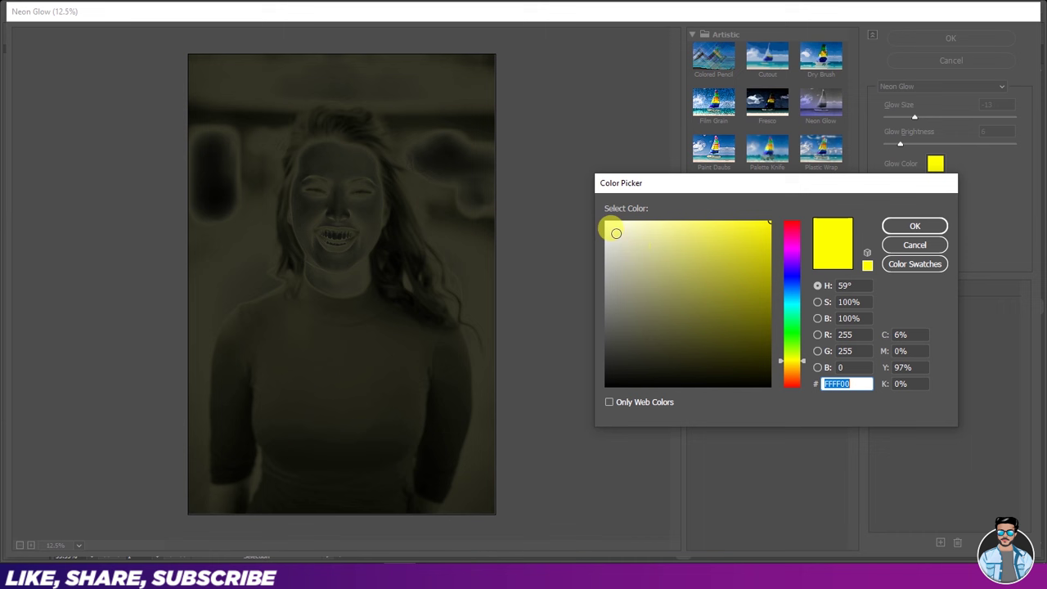
drag(615, 233, 595, 220)
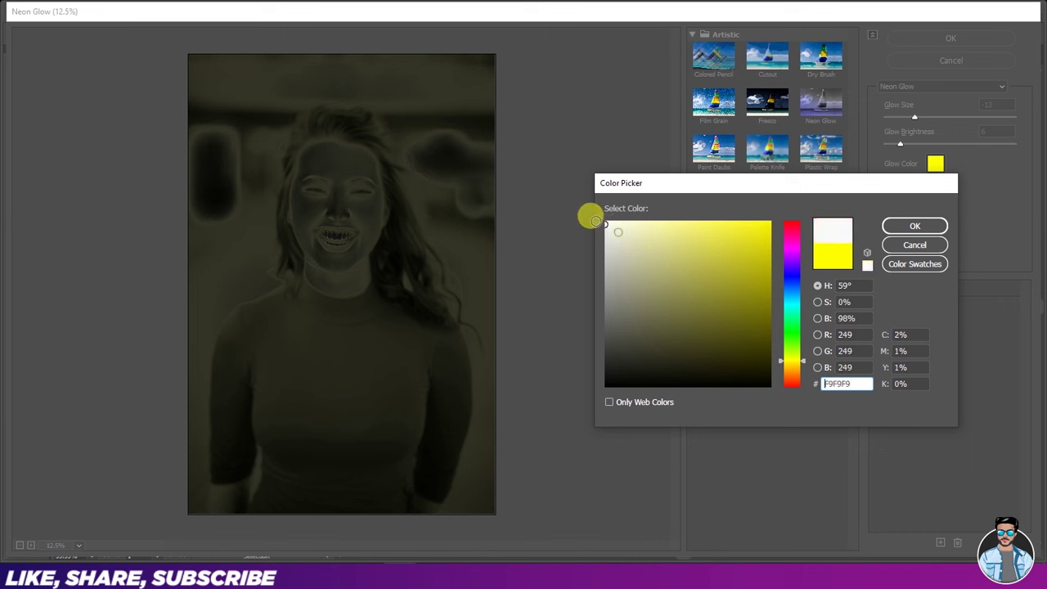
click(903, 233)
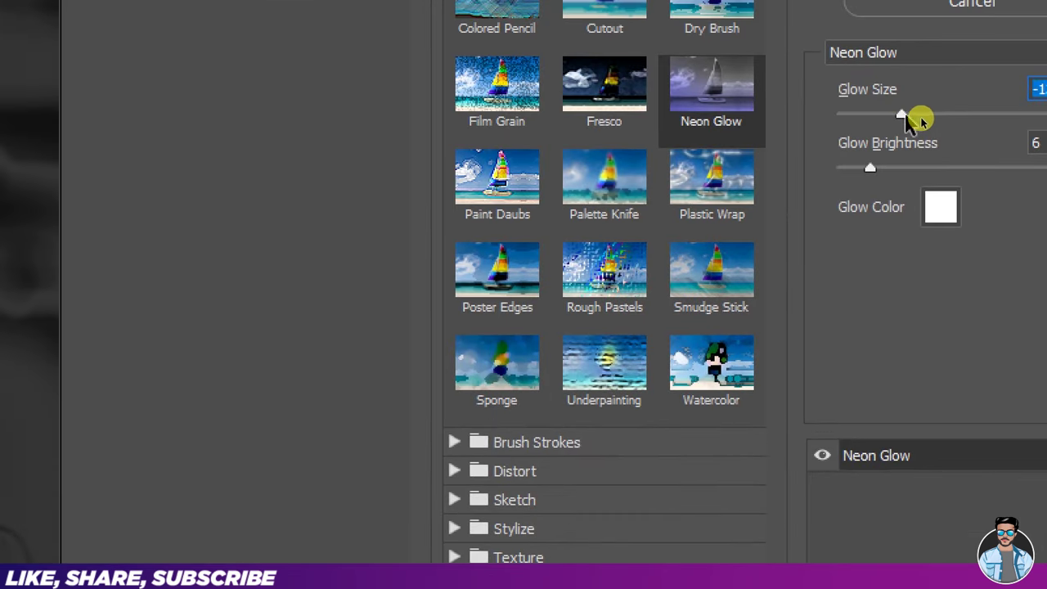
Step: Apply Neon Glow with Glow Size 24 and Glow Brightness 40, then reselect the photo
drag(899, 114, 985, 114)
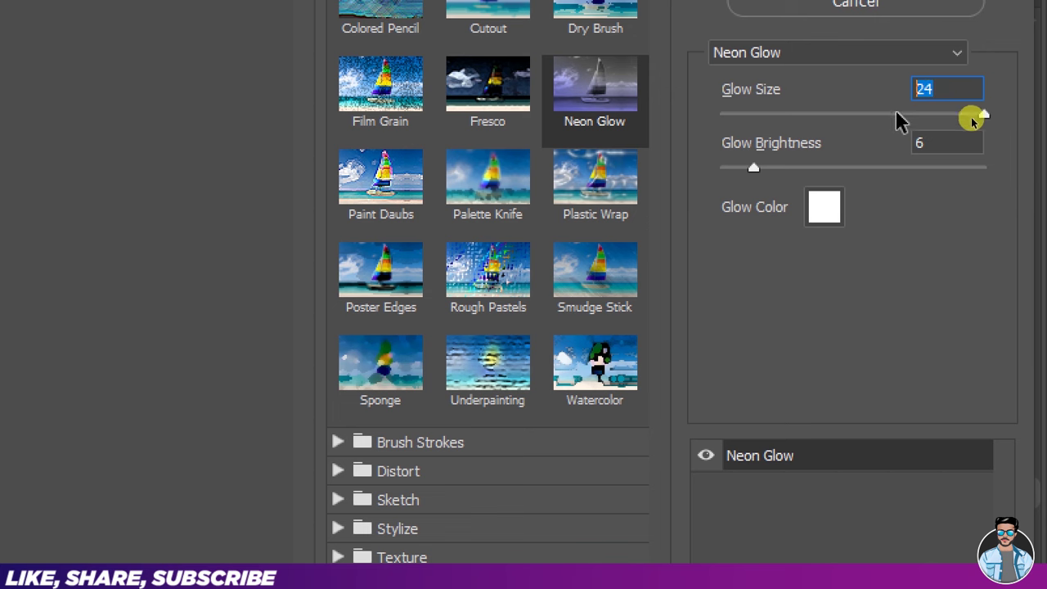
key(alt)
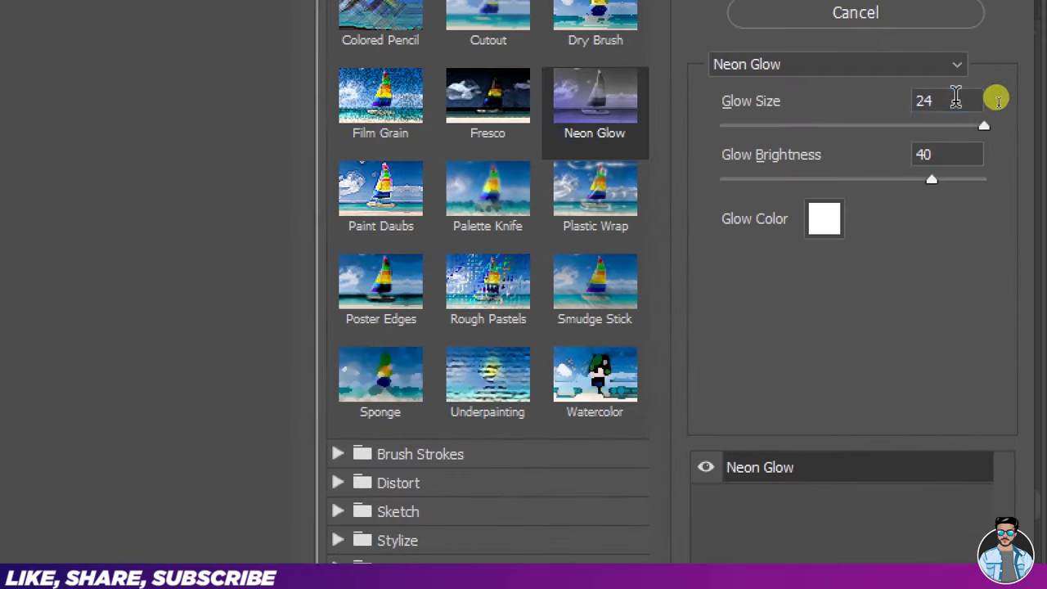
click(956, 98)
click(916, 155)
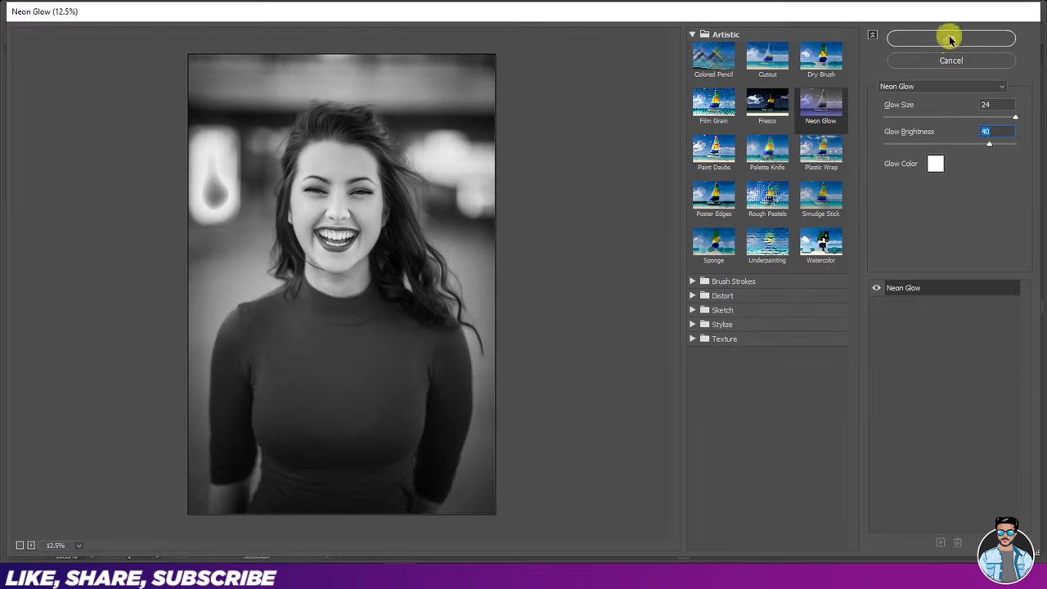
click(949, 39)
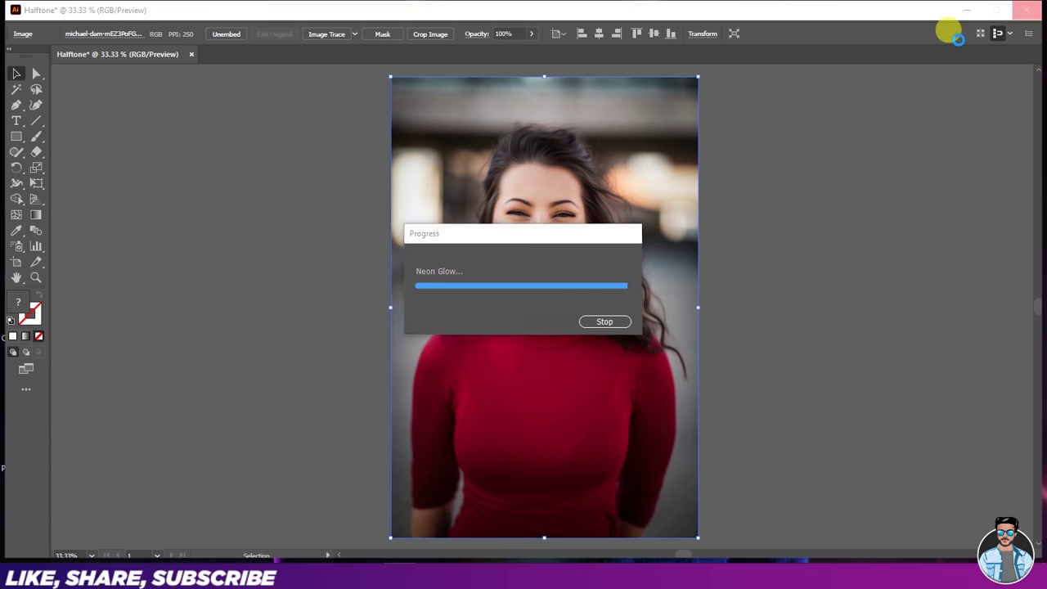
click(806, 250)
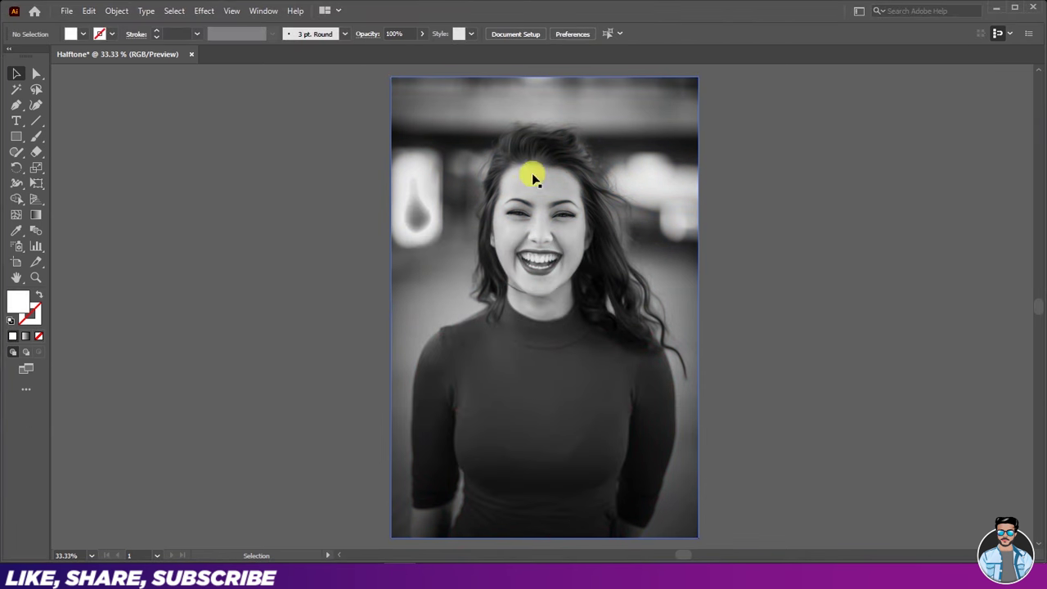
click(523, 230)
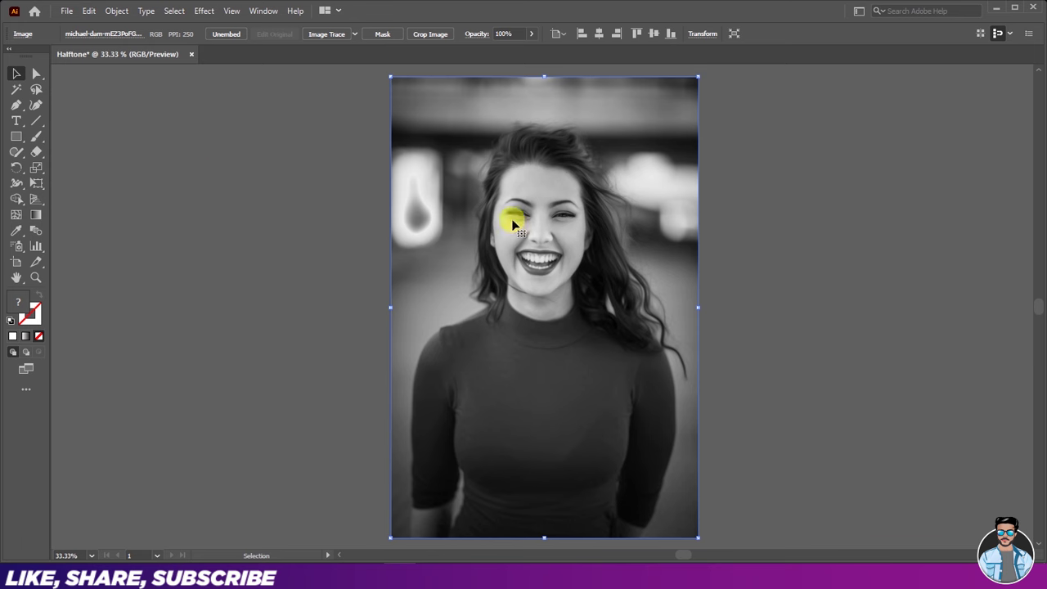
Step: Apply Color Halftone with Max. Radius 22 and Channels 1–4 all set to 45
click(201, 12)
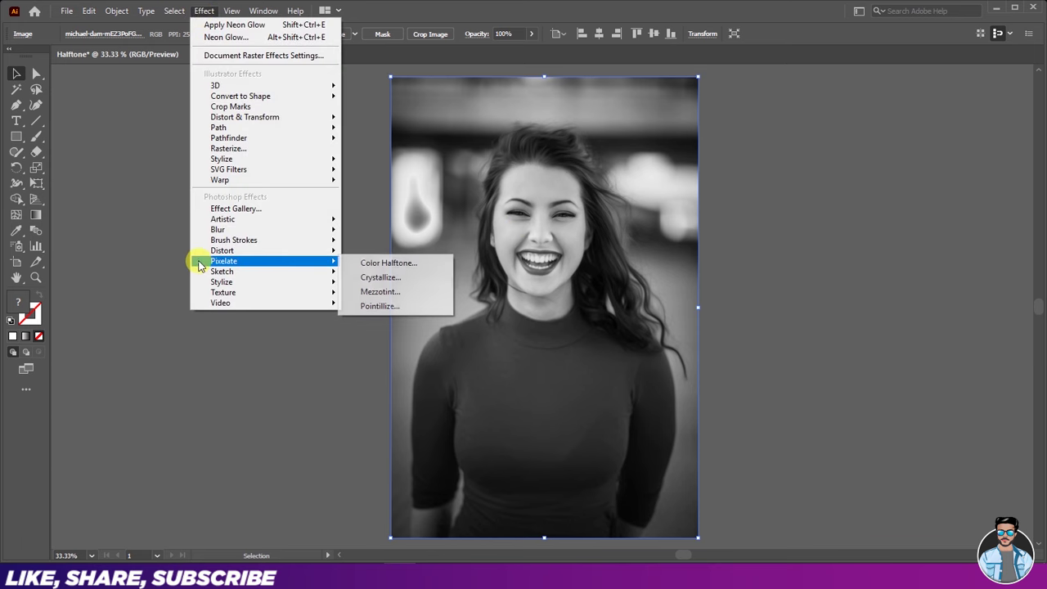
mouse_move(248, 262)
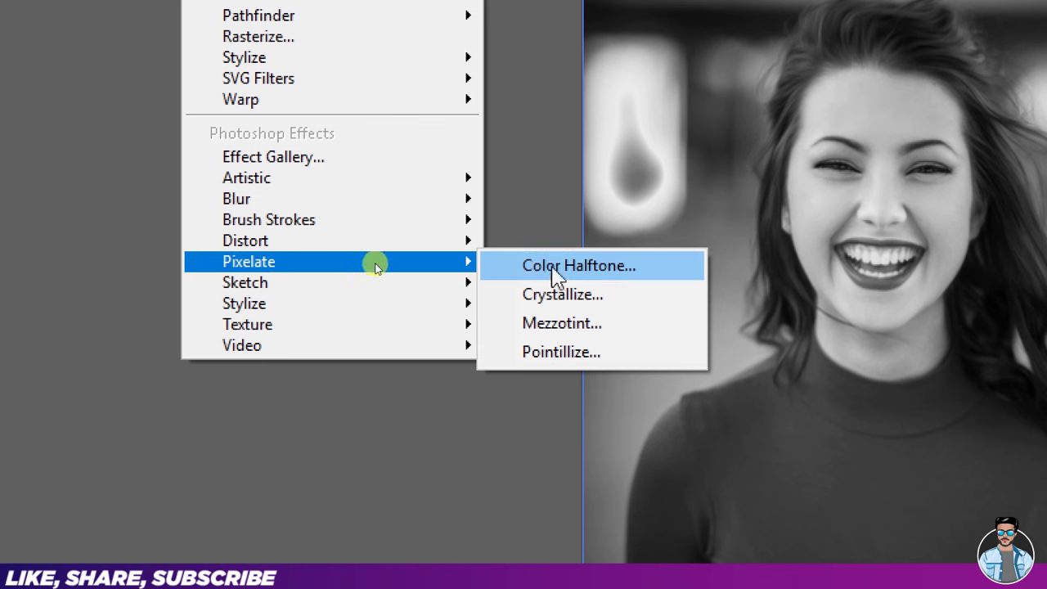
click(556, 270)
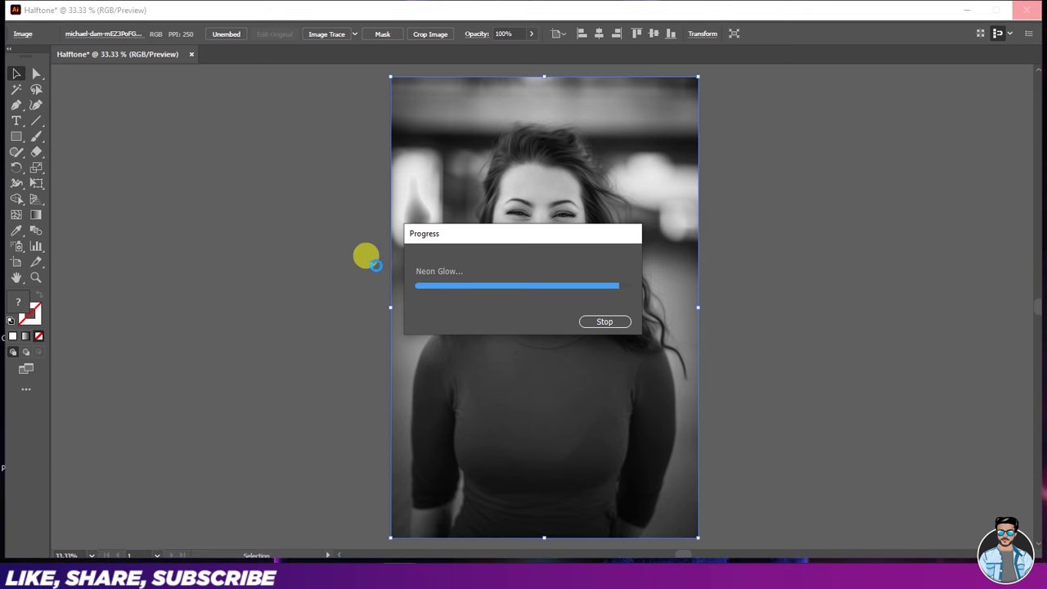
key(alt)
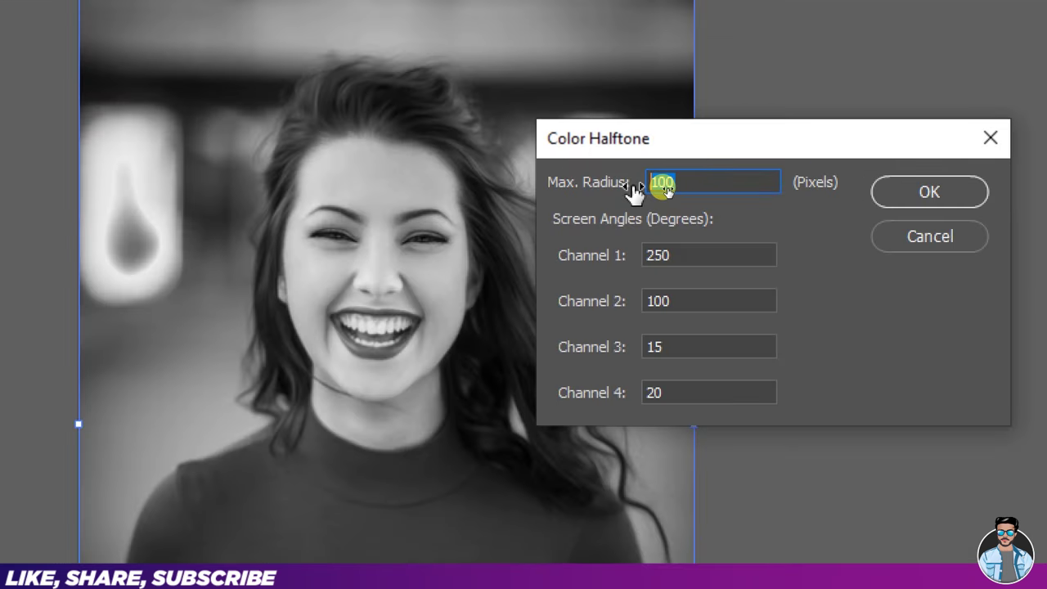
text(22)
key(Tab)
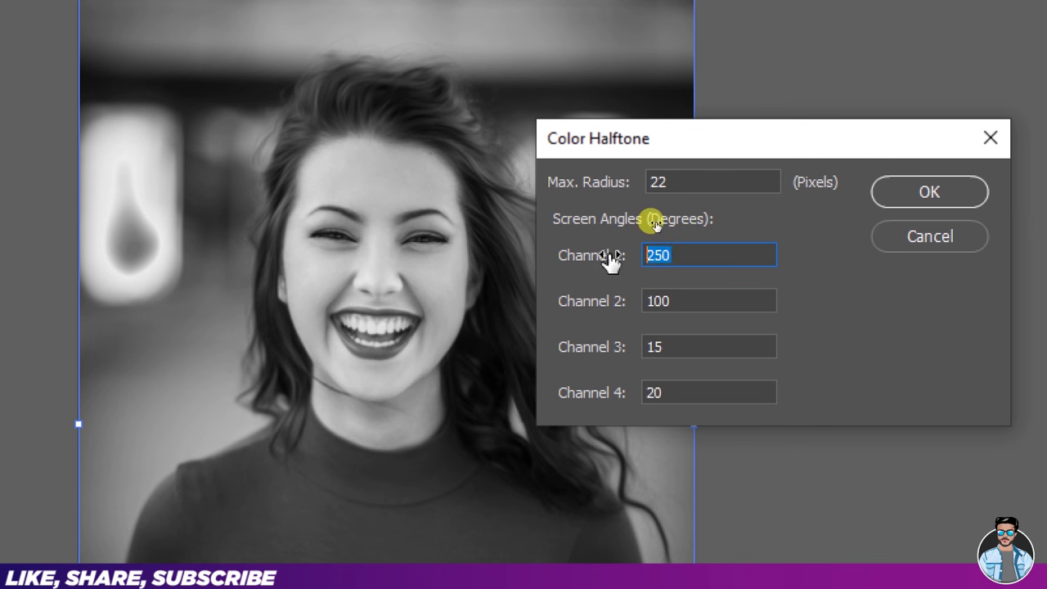
text(45)
key(Tab)
text(45)
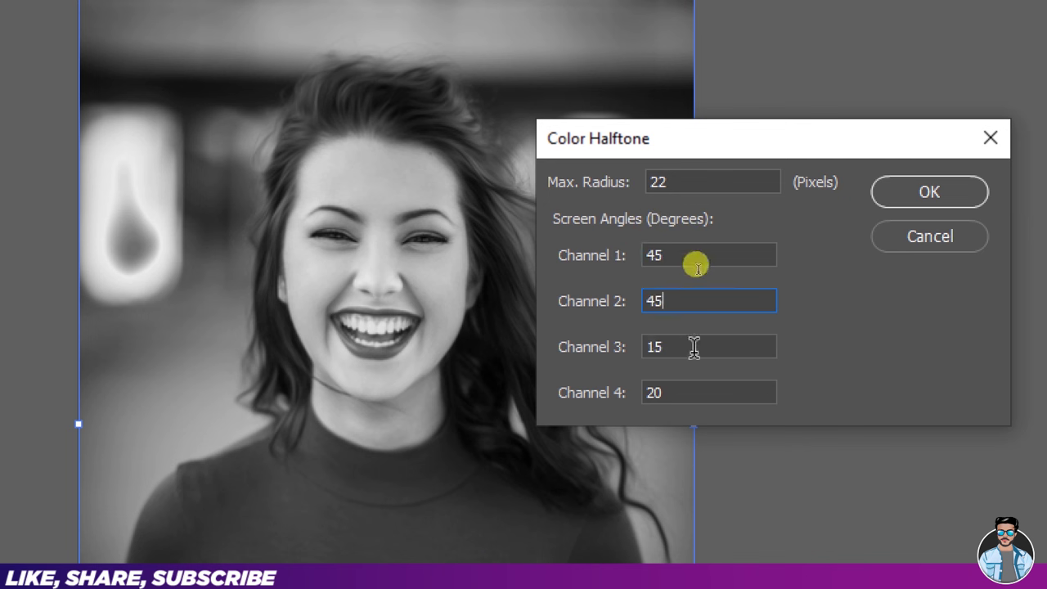
key(Tab)
text(45)
key(Tab)
text(45)
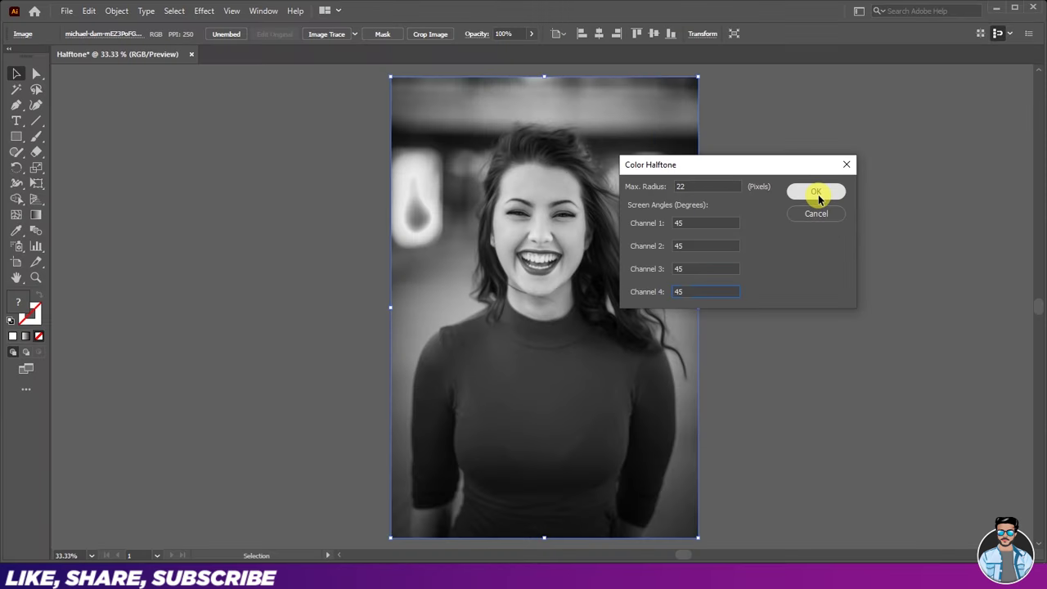
click(816, 193)
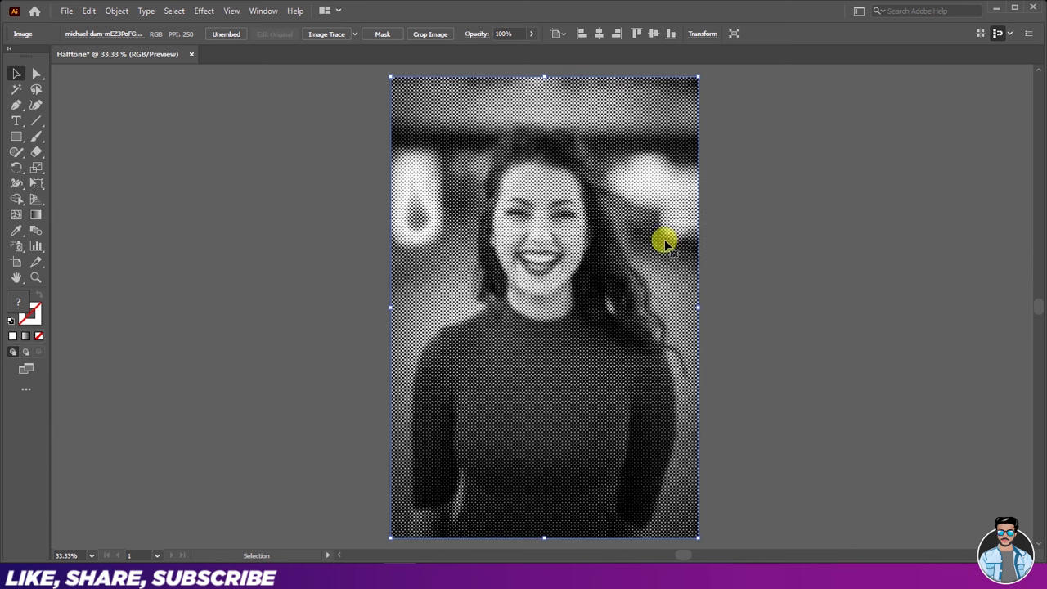
scroll(532, 245, up, 2)
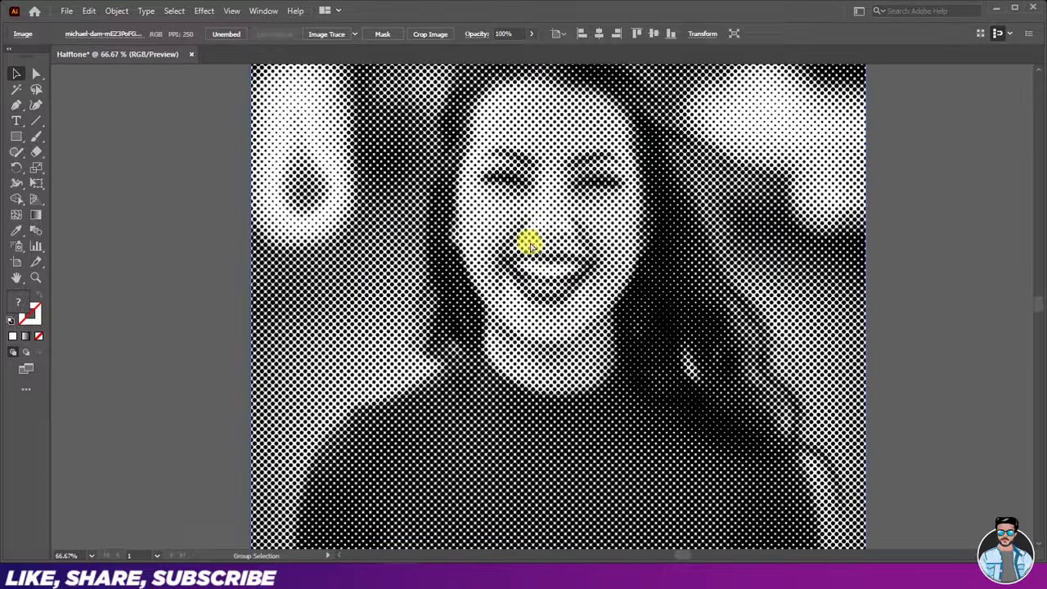
scroll(529, 233, up, 2)
scroll(515, 225, up, 2)
scroll(505, 214, up, 2)
scroll(510, 209, up, 2)
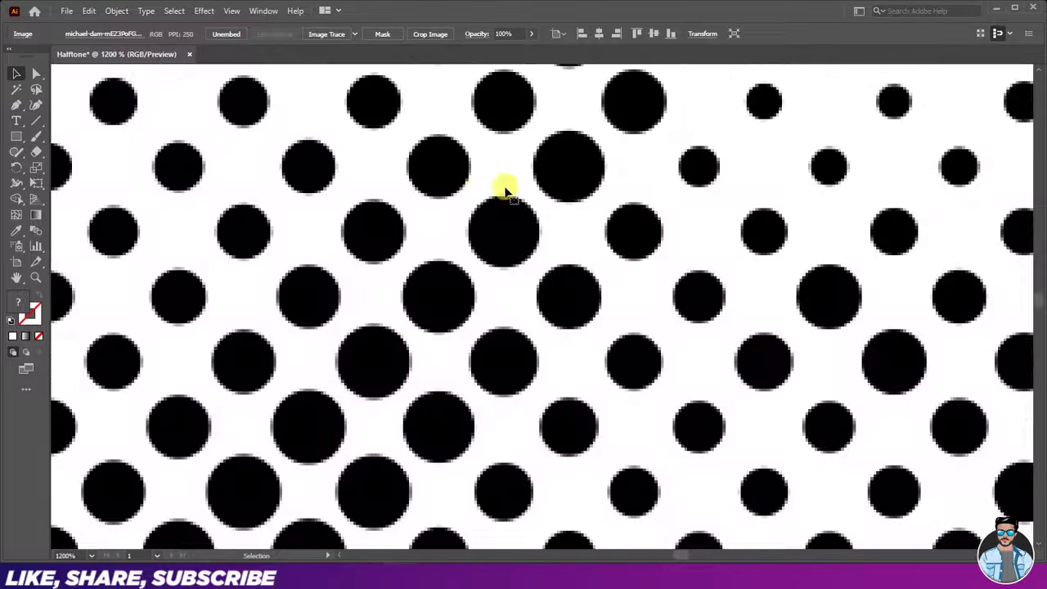
scroll(479, 222, down, 4)
scroll(467, 210, down, 2)
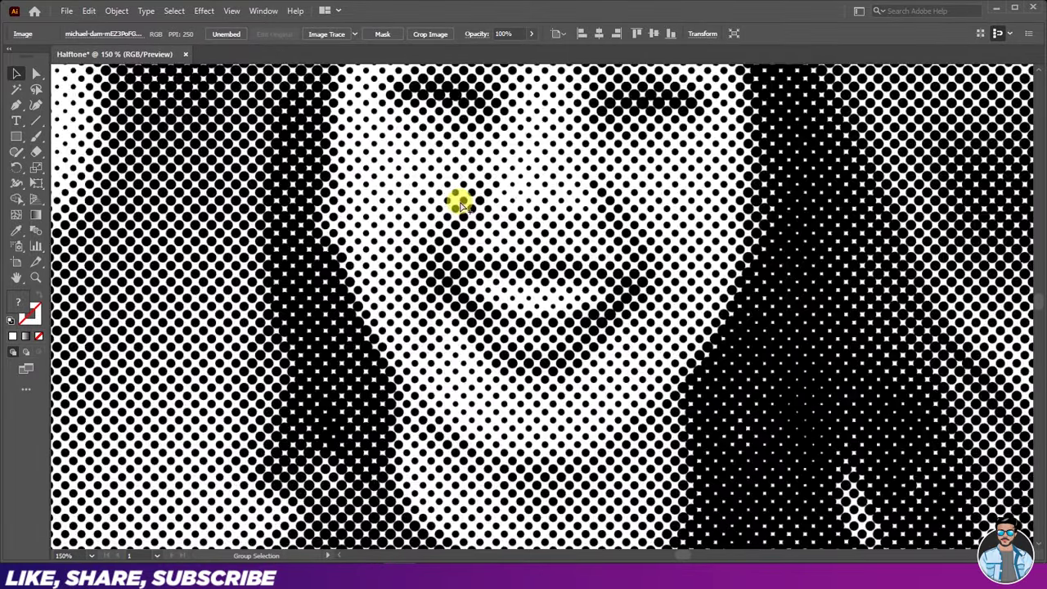
scroll(628, 287, up, 3)
scroll(643, 245, up, 2)
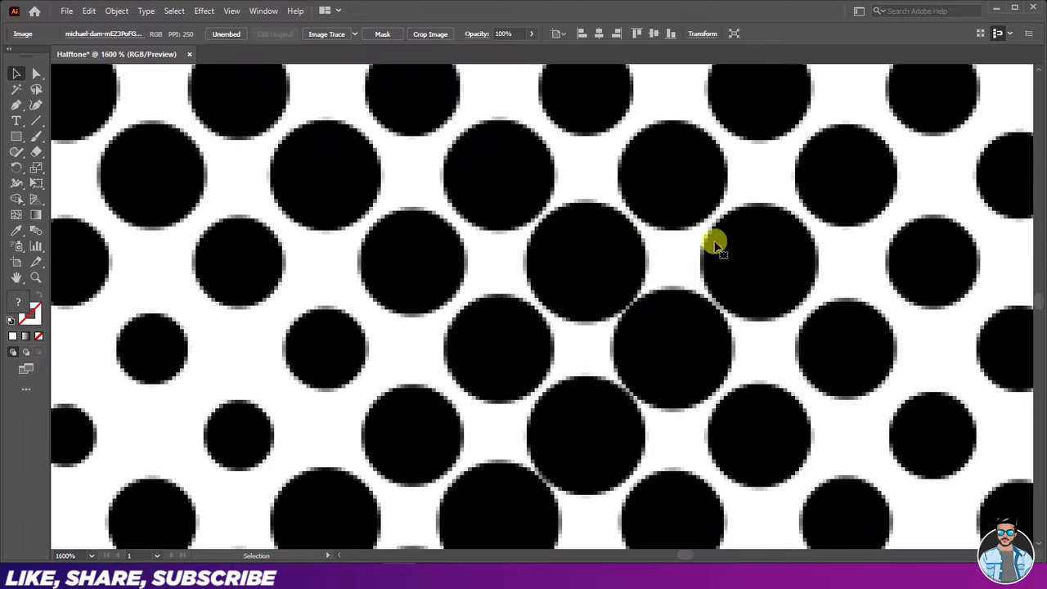
scroll(694, 237, up, 3)
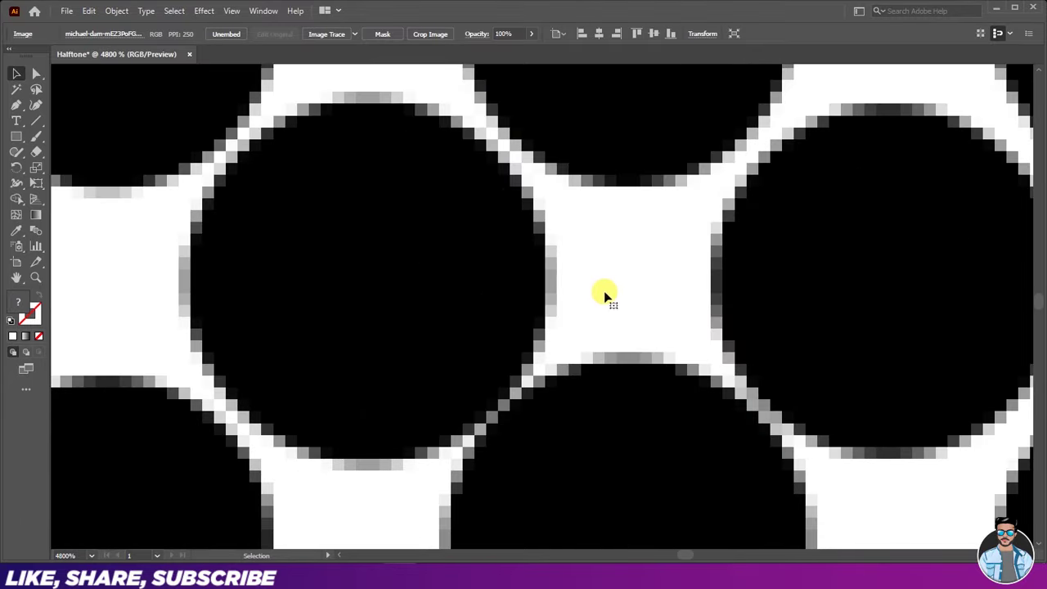
scroll(605, 245, down, 4)
scroll(605, 233, down, 3)
scroll(573, 206, down, 2)
scroll(563, 199, down, 2)
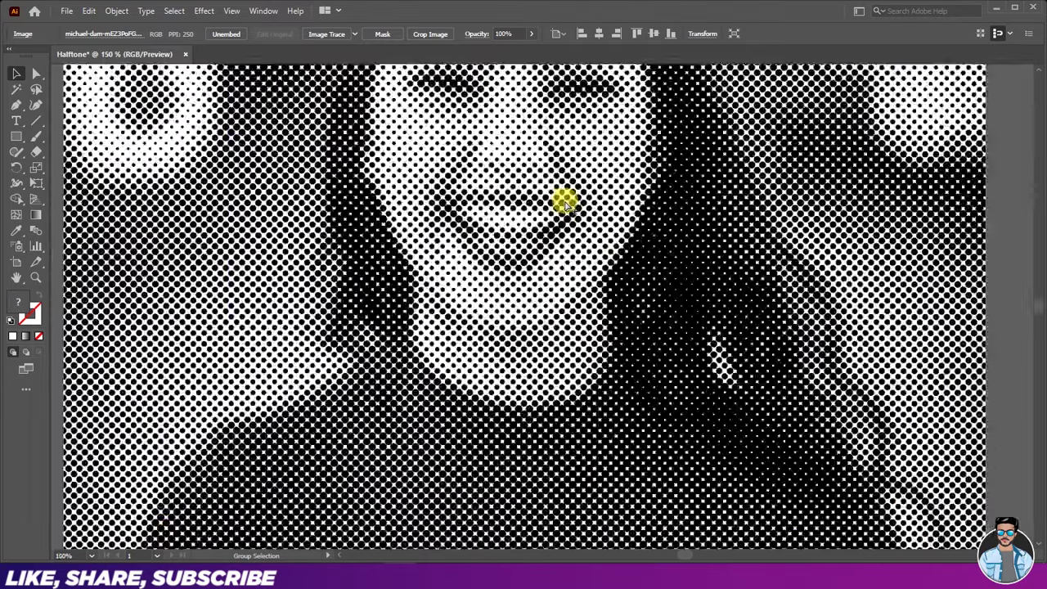
scroll(554, 215, down, 3)
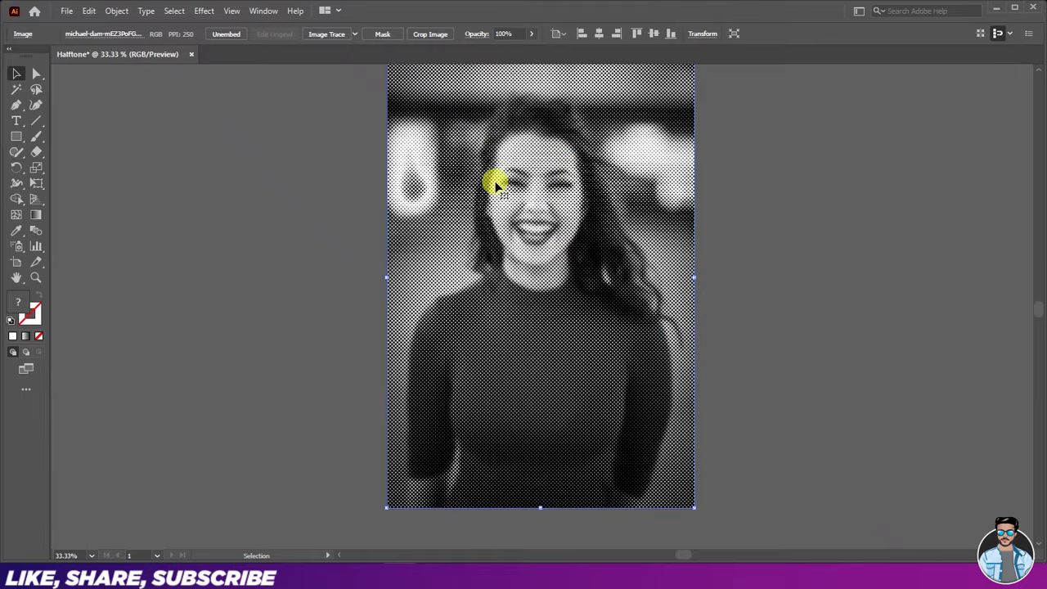
scroll(482, 233, up, 3)
scroll(451, 229, up, 2)
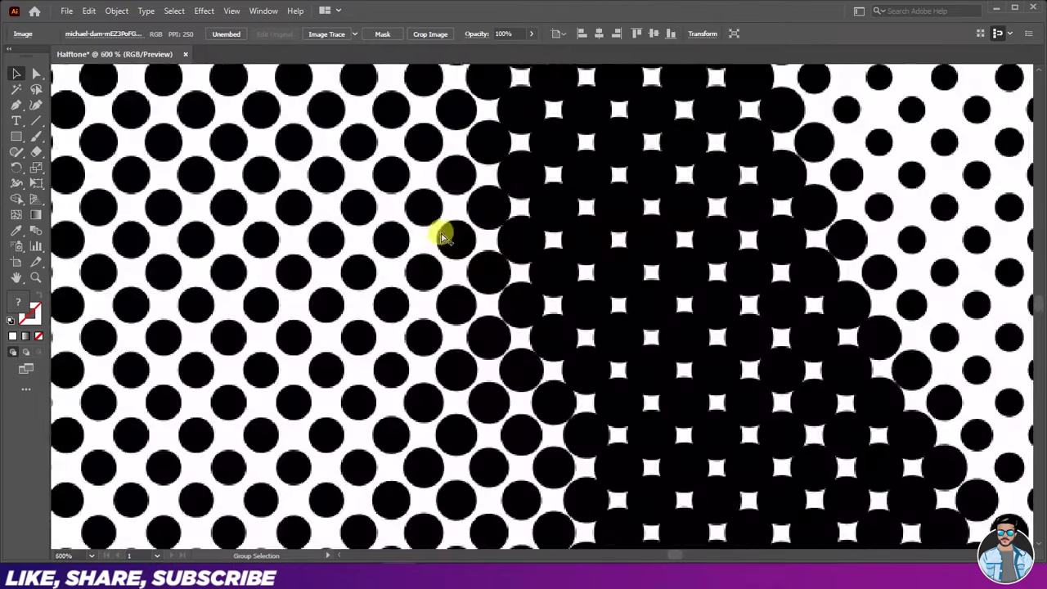
scroll(439, 234, up, 1)
scroll(433, 232, up, 1)
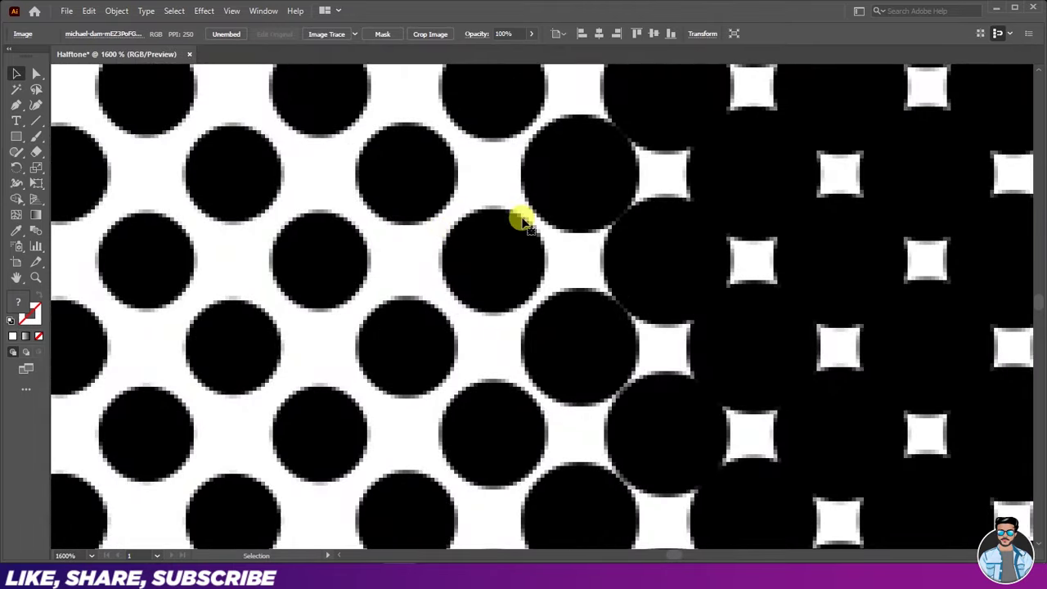
key(ctrl+alt)
scroll(463, 258, down, 4)
scroll(458, 260, down, 2)
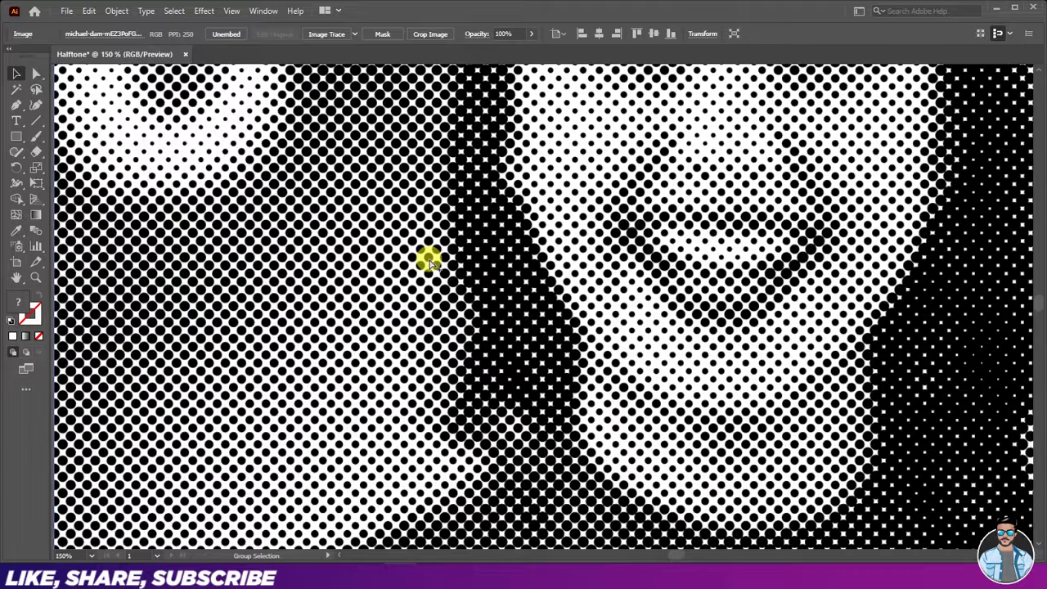
scroll(457, 260, down, 4)
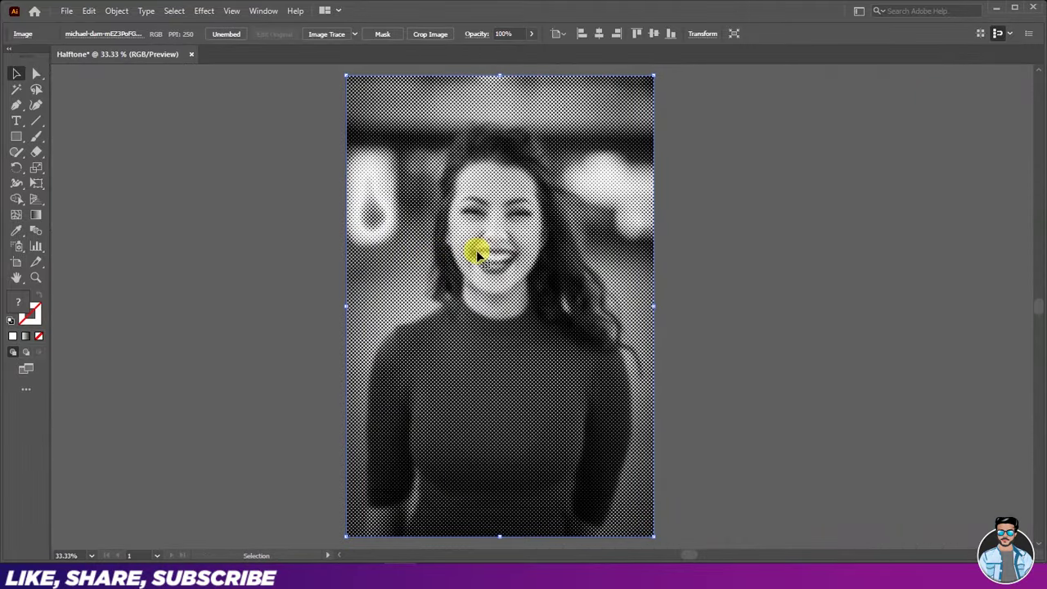
Step: Reselect the halftone portrait and expand its appearance to bake in the effects
click(296, 247)
click(511, 237)
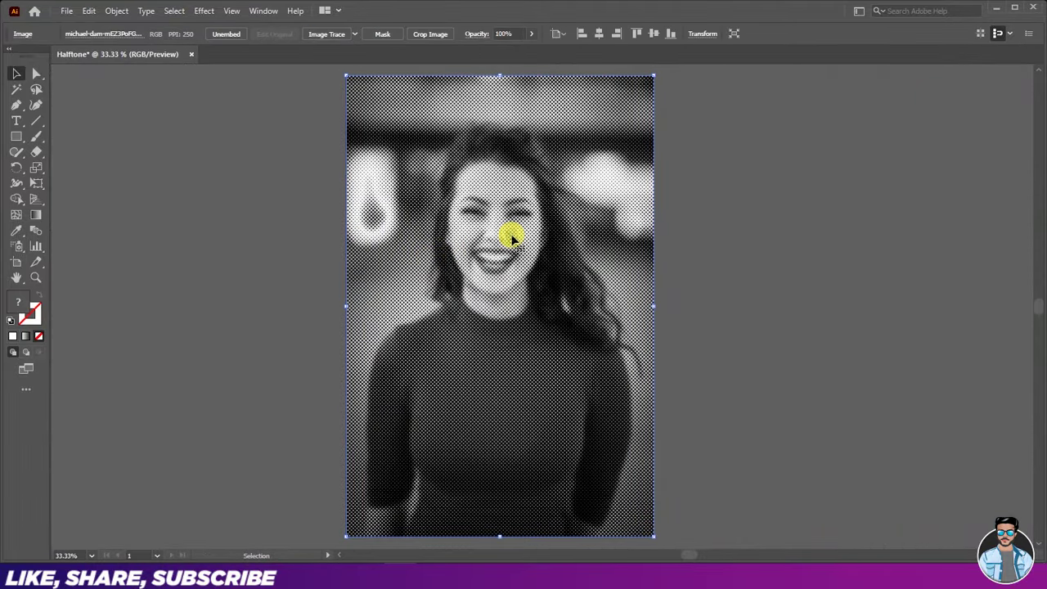
click(117, 11)
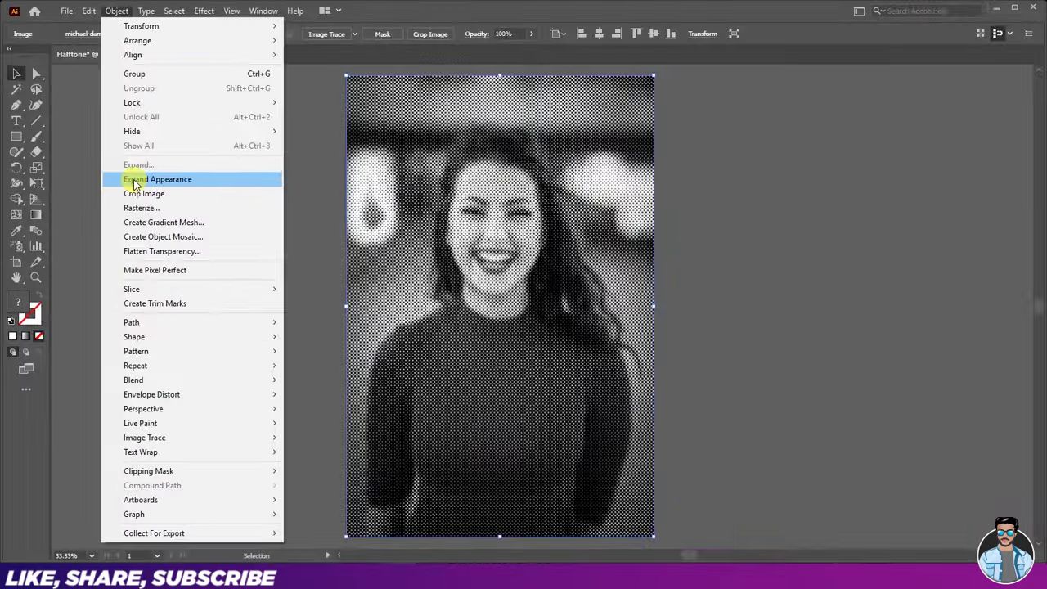
click(135, 182)
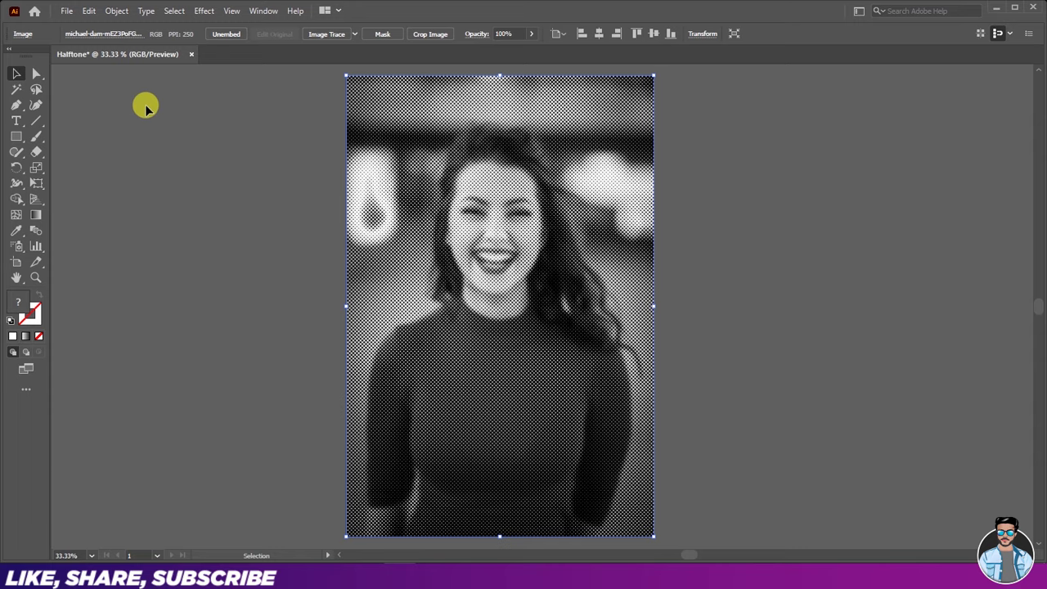
click(116, 10)
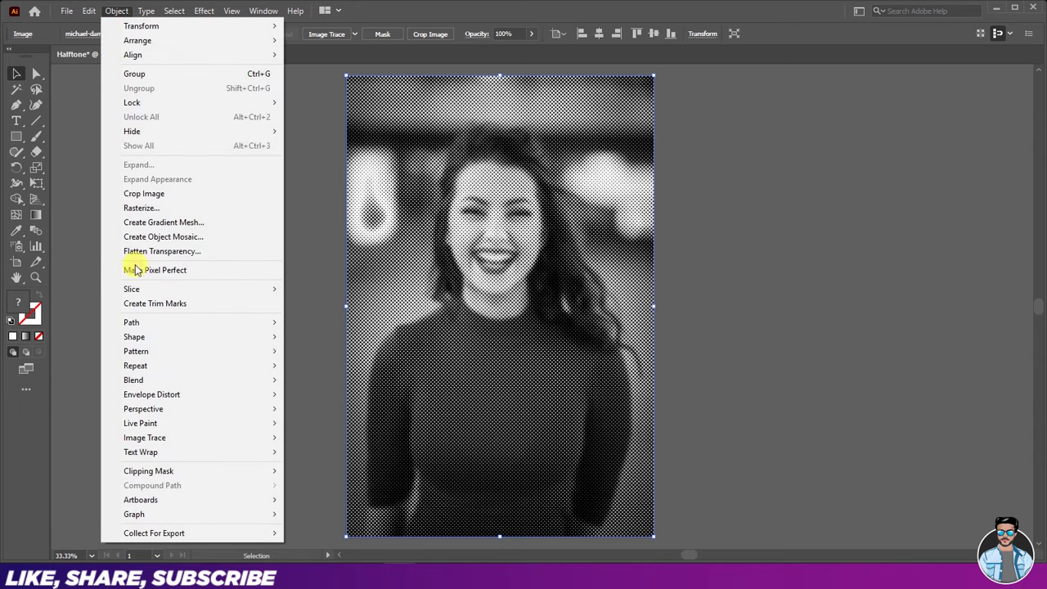
mouse_move(144, 437)
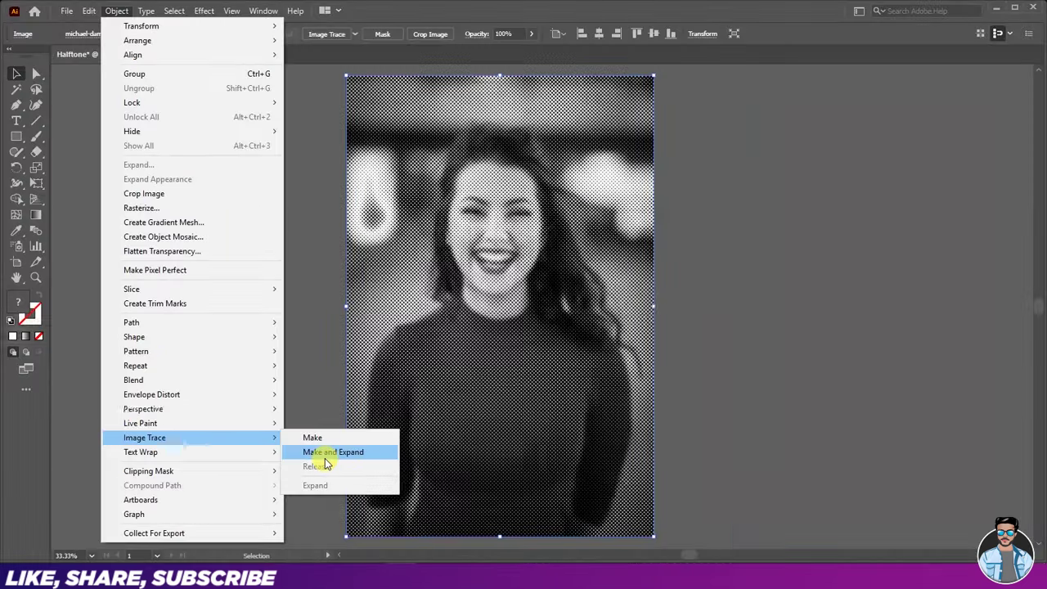
Step: Run Image Trace Make and Expand to turn the halftone portrait into vector dot paths
click(324, 460)
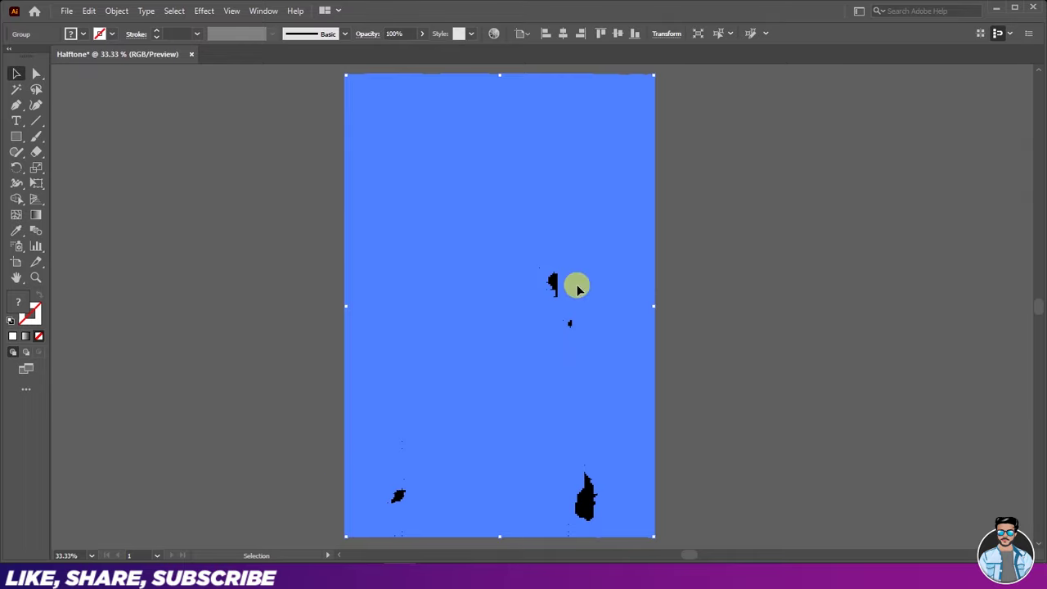
click(301, 230)
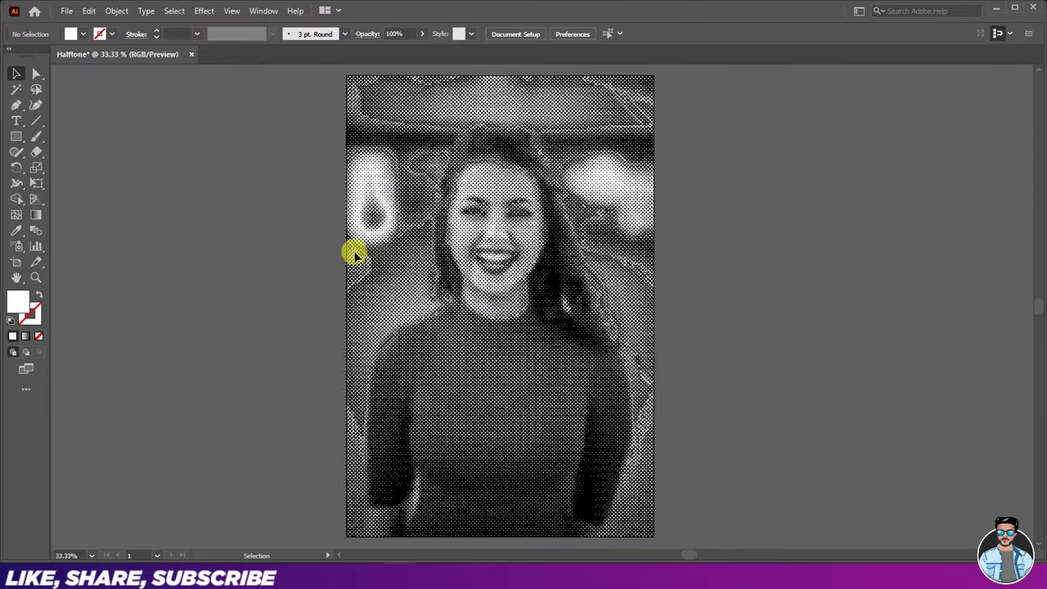
scroll(496, 249, up, 1)
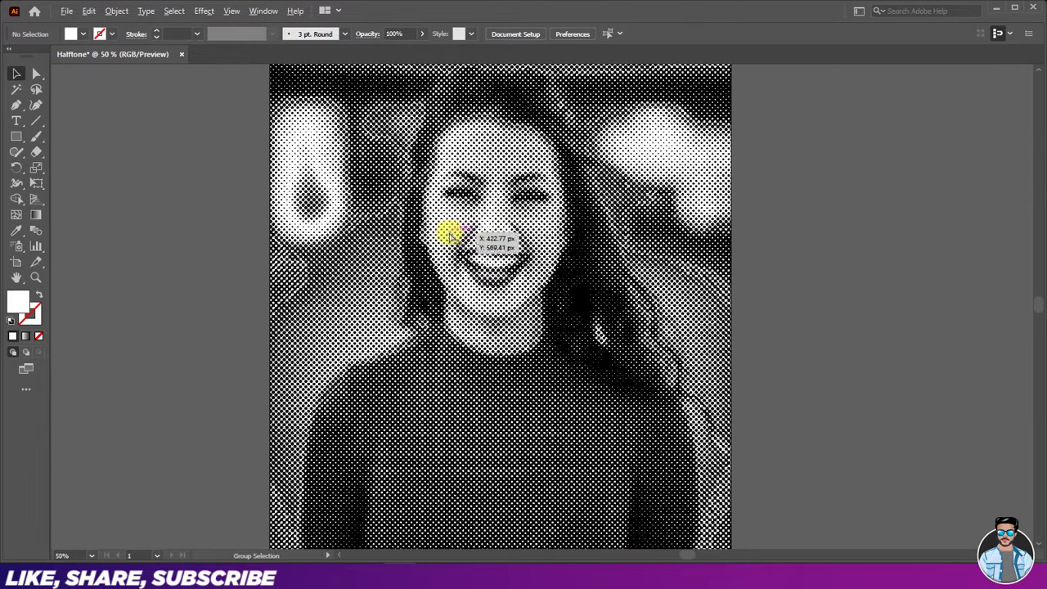
scroll(449, 235, up, 1)
scroll(474, 225, up, 1)
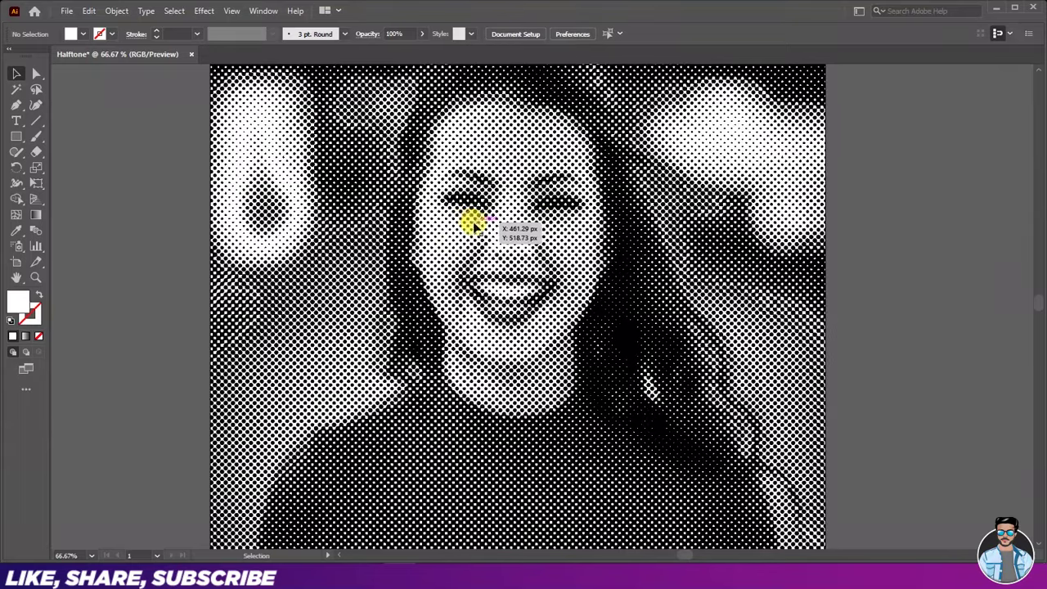
scroll(470, 222, up, 2)
scroll(460, 222, up, 1)
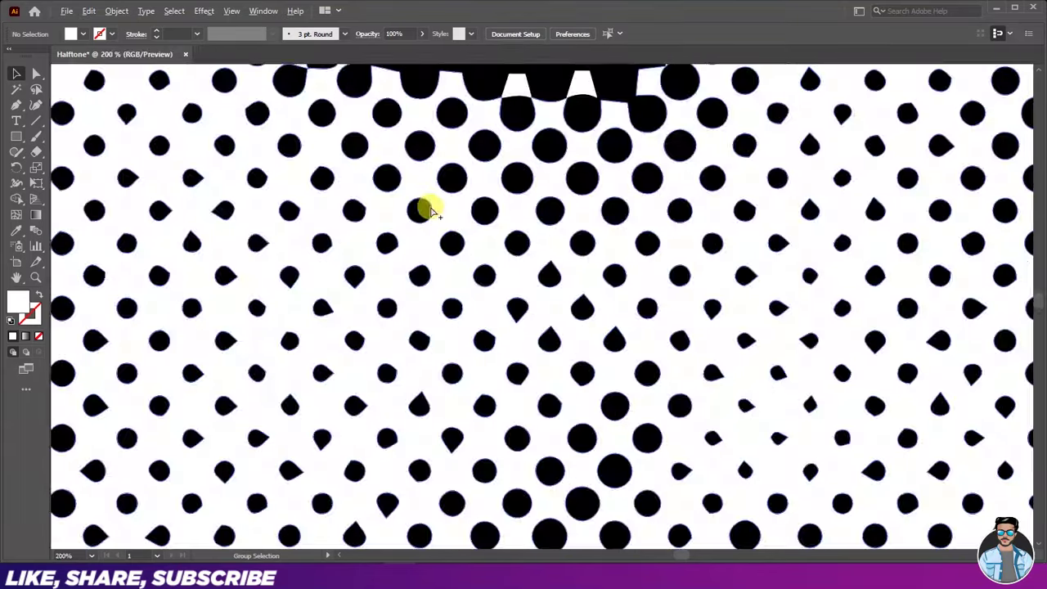
scroll(431, 211, up, 4)
scroll(415, 204, up, 2)
scroll(418, 209, up, 3)
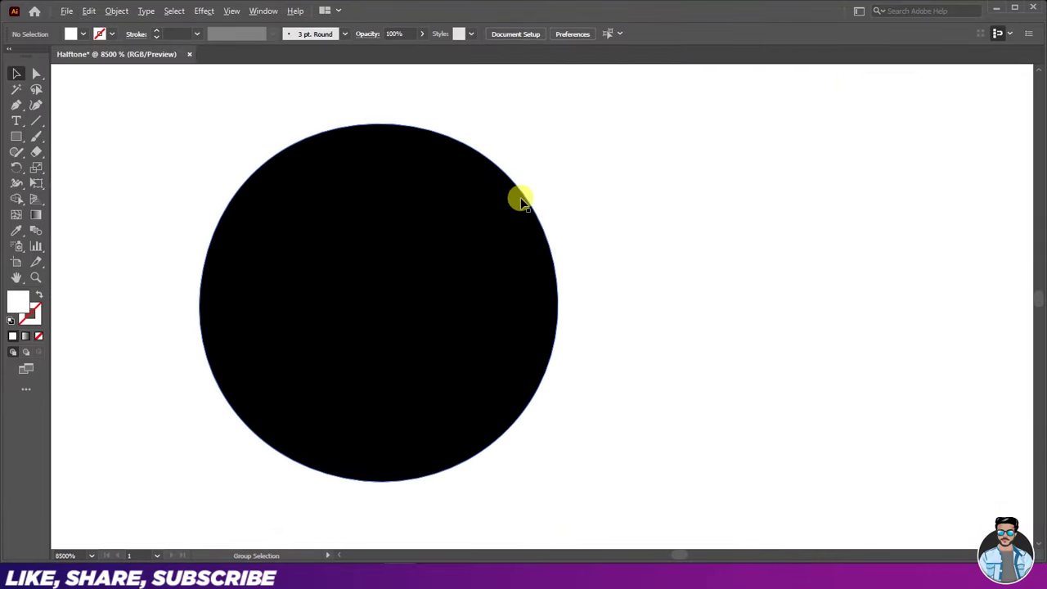
scroll(420, 172, down, 3)
scroll(404, 170, down, 3)
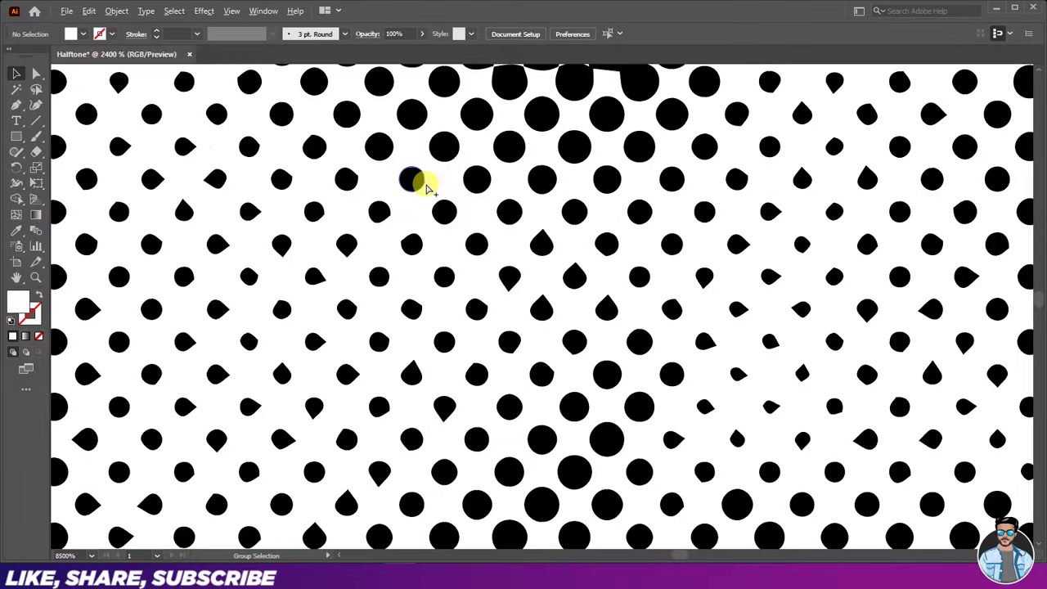
scroll(423, 180, down, 2)
scroll(427, 183, down, 2)
scroll(551, 242, up, 1)
scroll(543, 239, up, 2)
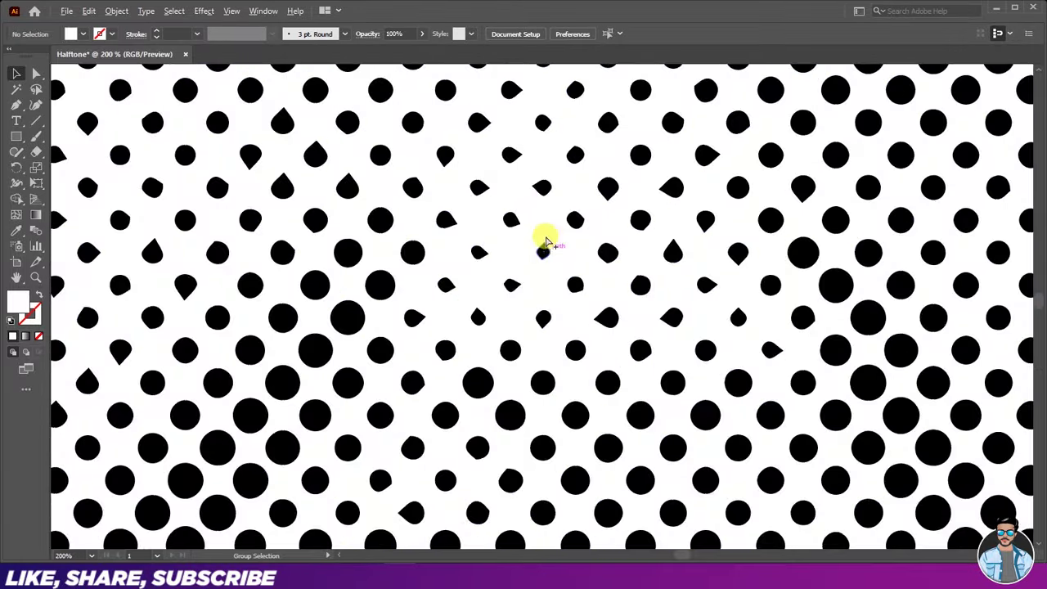
scroll(540, 237, up, 2)
scroll(532, 232, up, 1)
scroll(532, 231, down, 3)
scroll(514, 222, down, 3)
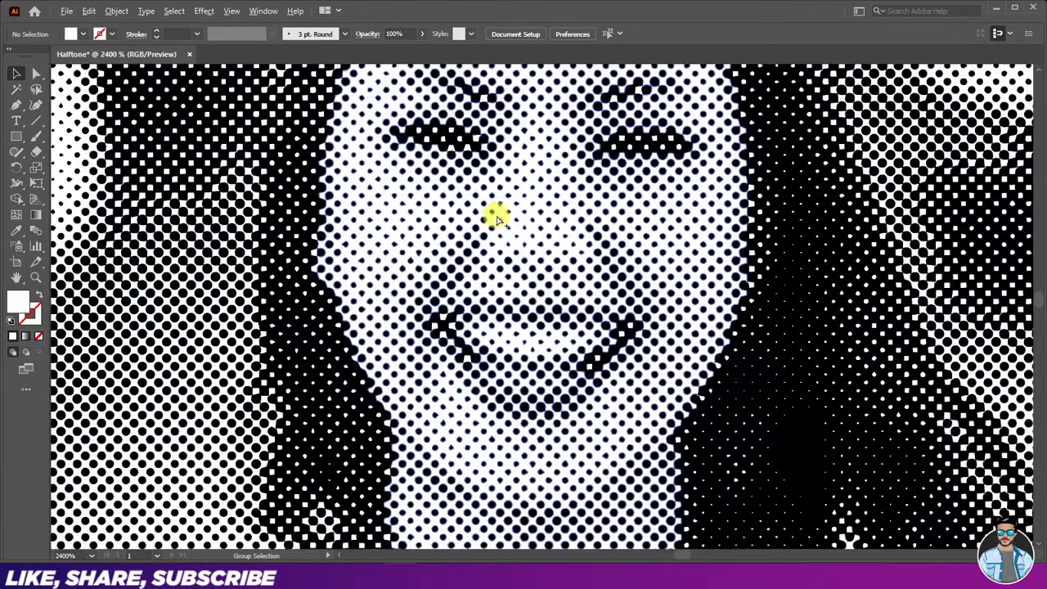
scroll(496, 215, down, 3)
scroll(497, 215, down, 2)
scroll(491, 215, down, 2)
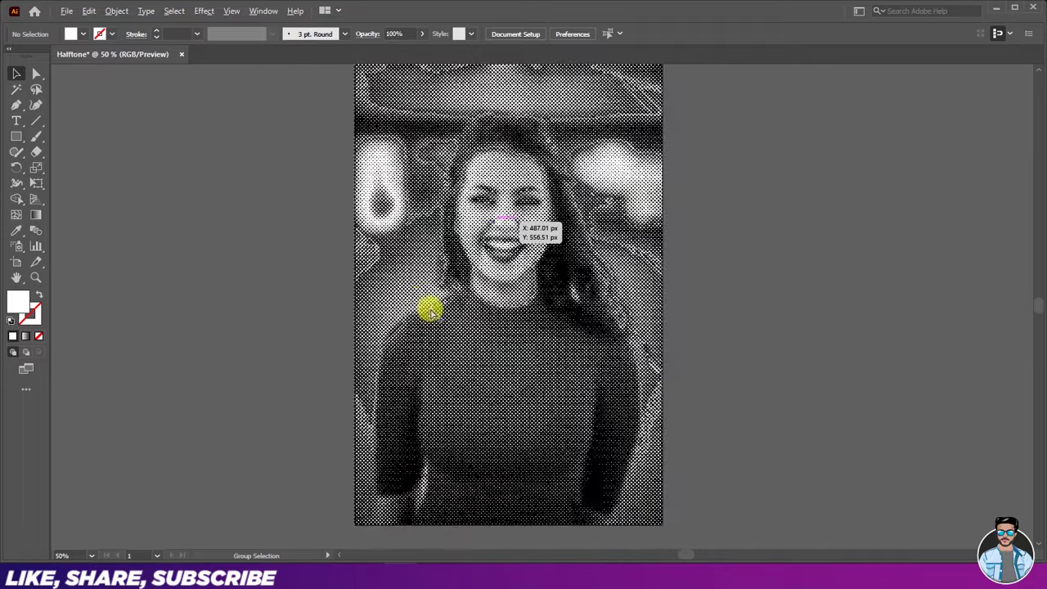
scroll(430, 303, up, 5)
scroll(422, 275, up, 1)
scroll(426, 262, up, 4)
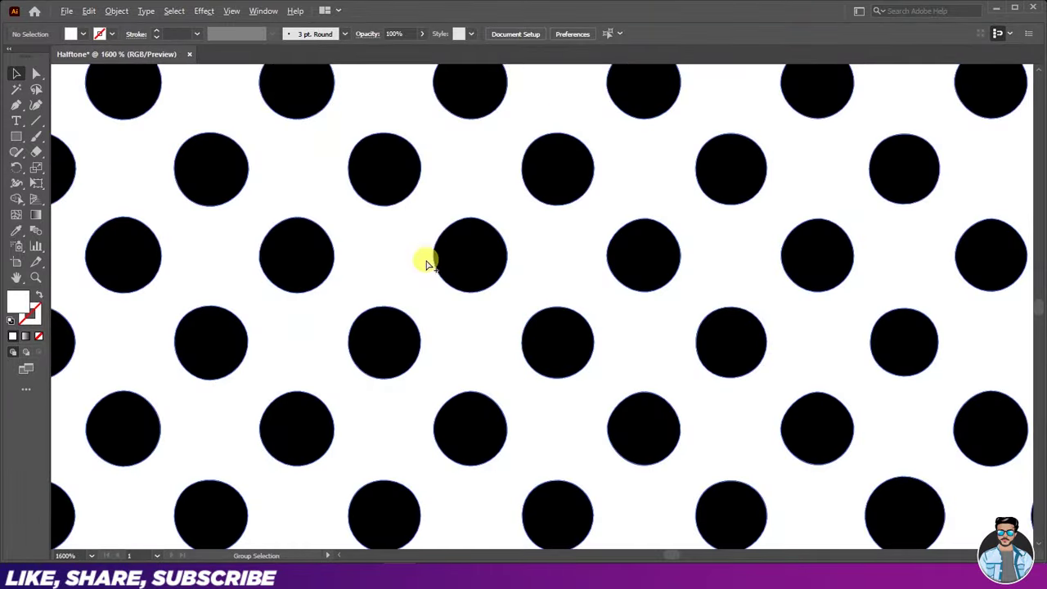
scroll(438, 245, up, 3)
scroll(405, 188, up, 1)
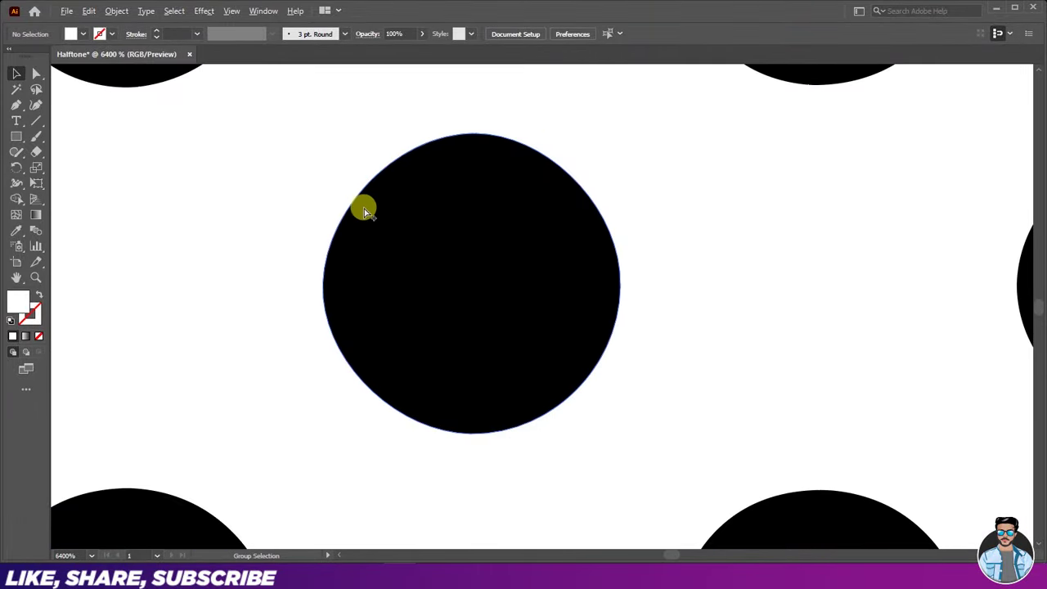
scroll(365, 211, down, 4)
scroll(367, 210, down, 3)
scroll(367, 211, down, 2)
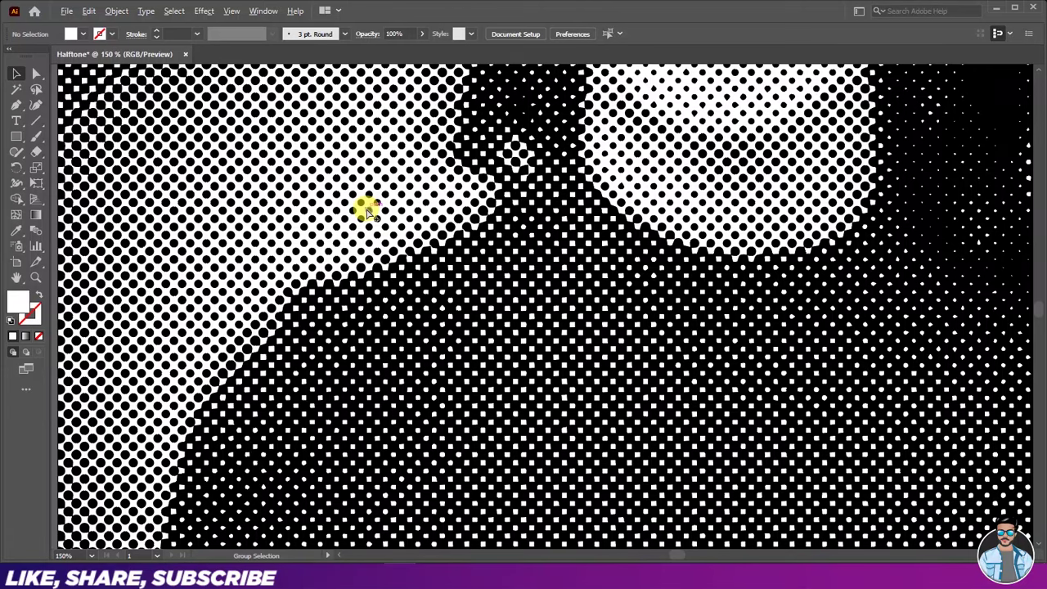
scroll(367, 211, down, 1)
scroll(392, 238, down, 2)
scroll(392, 238, down, 1)
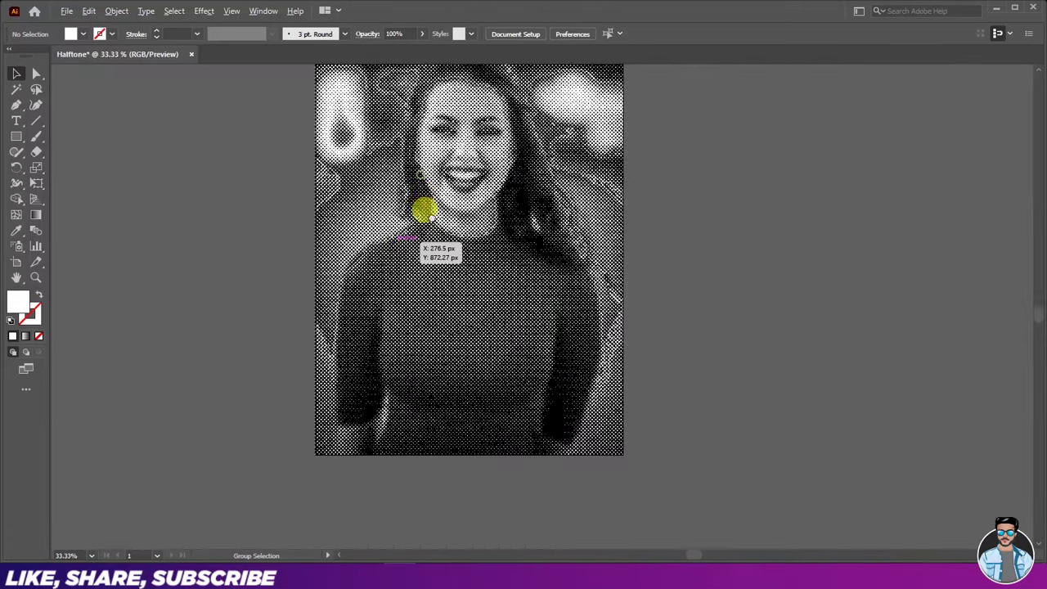
drag(431, 217, 436, 221)
scroll(439, 203, up, 1)
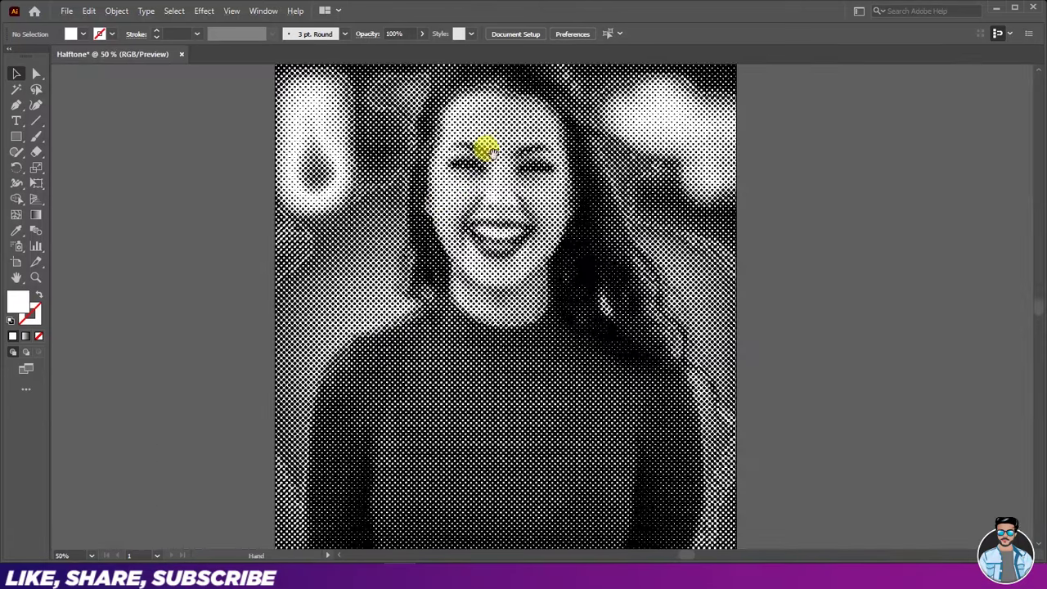
mouse_move(479, 147)
mouse_down()
mouse_move(480, 177)
mouse_move(494, 188)
mouse_up()
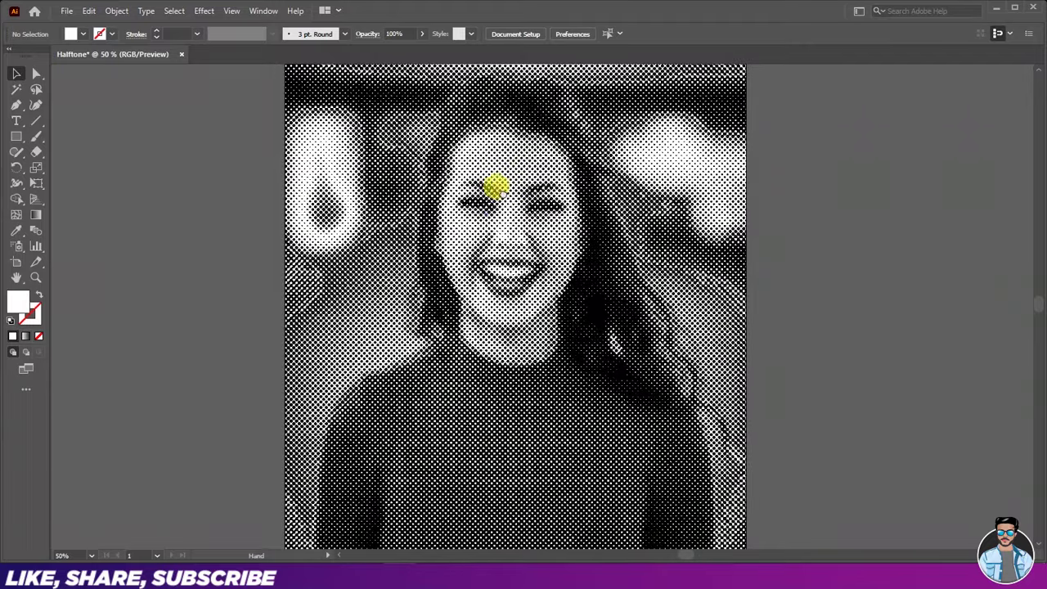